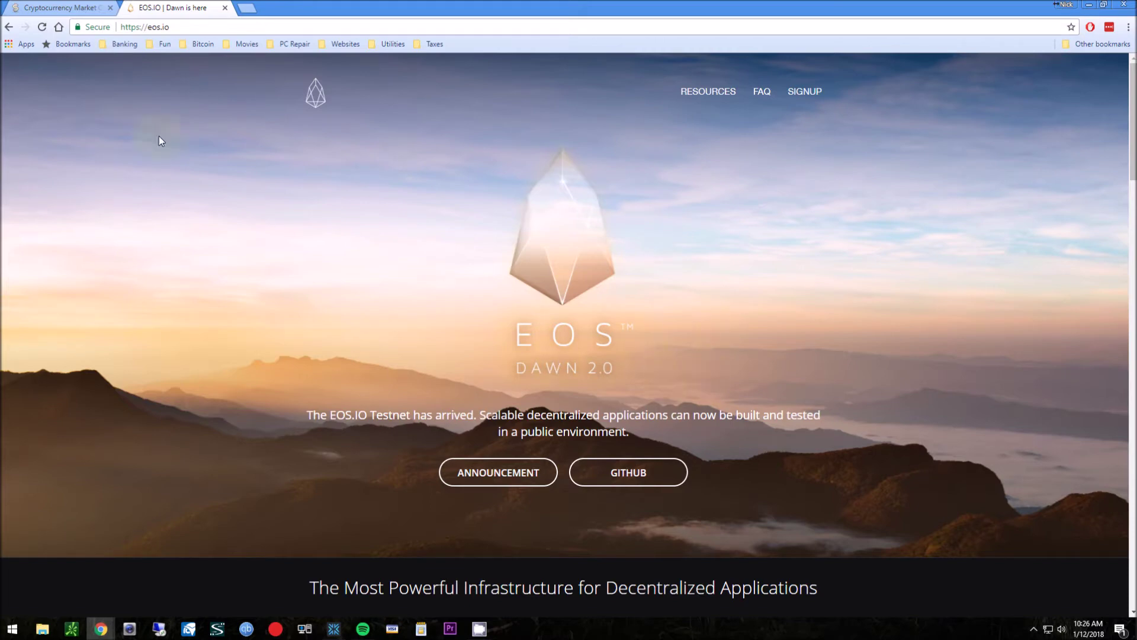
# Open the CoinMarketCap rankings and highlight EOS's 37.06% 24h gain in the table
pyautogui.click(59, 8)
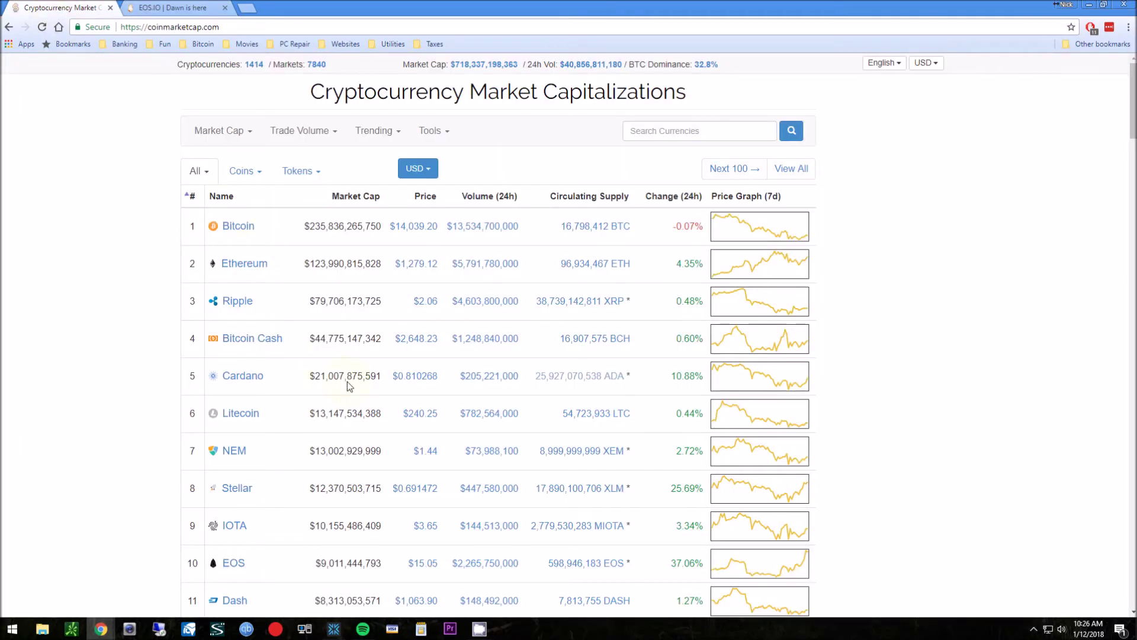
pyautogui.scroll(-1, 321, 491)
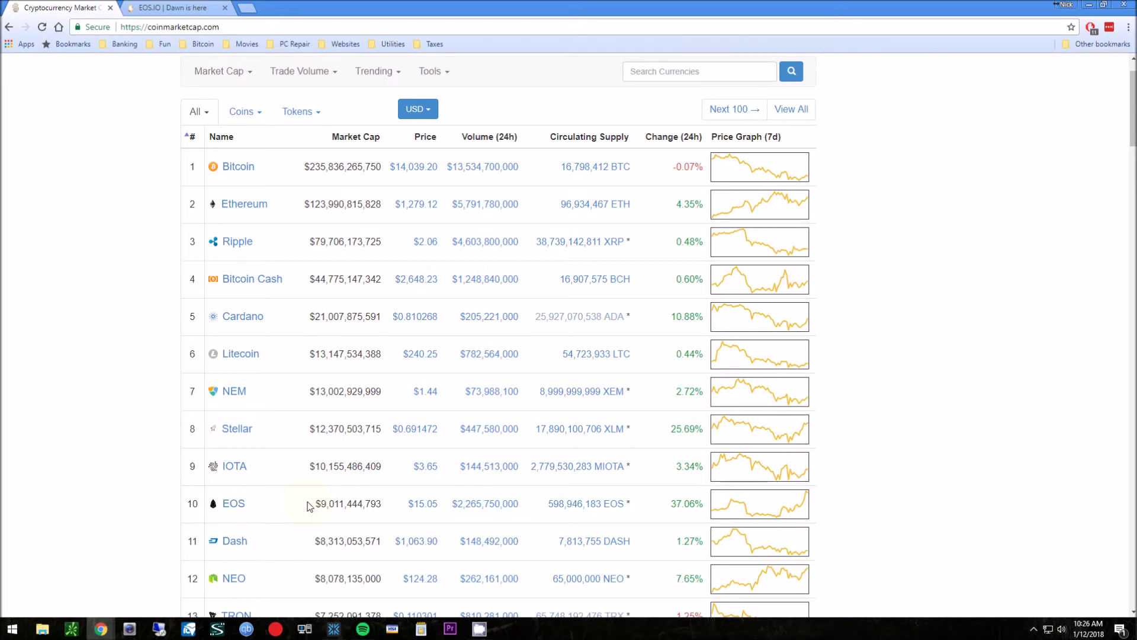
pyautogui.moveTo(705, 504); pyautogui.dragTo(673, 504)
pyautogui.moveTo(303, 164); pyautogui.dragTo(396, 437)
pyautogui.scroll(-3, 396, 437)
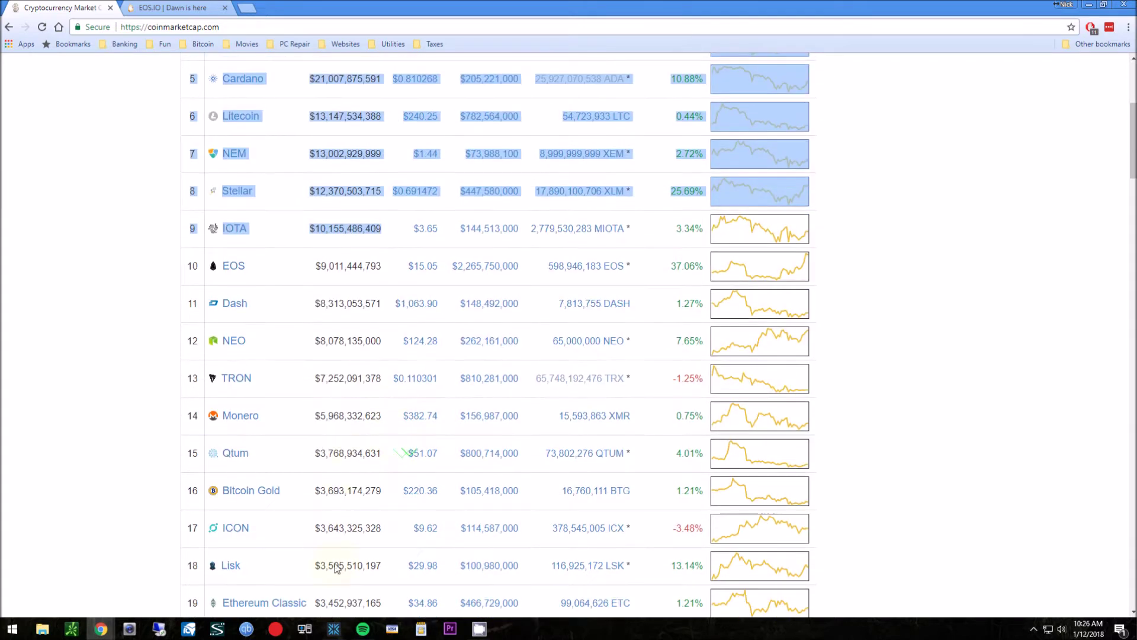
pyautogui.scroll(-2, 388, 568)
pyautogui.moveTo(374, 522); pyautogui.dragTo(292, 139)
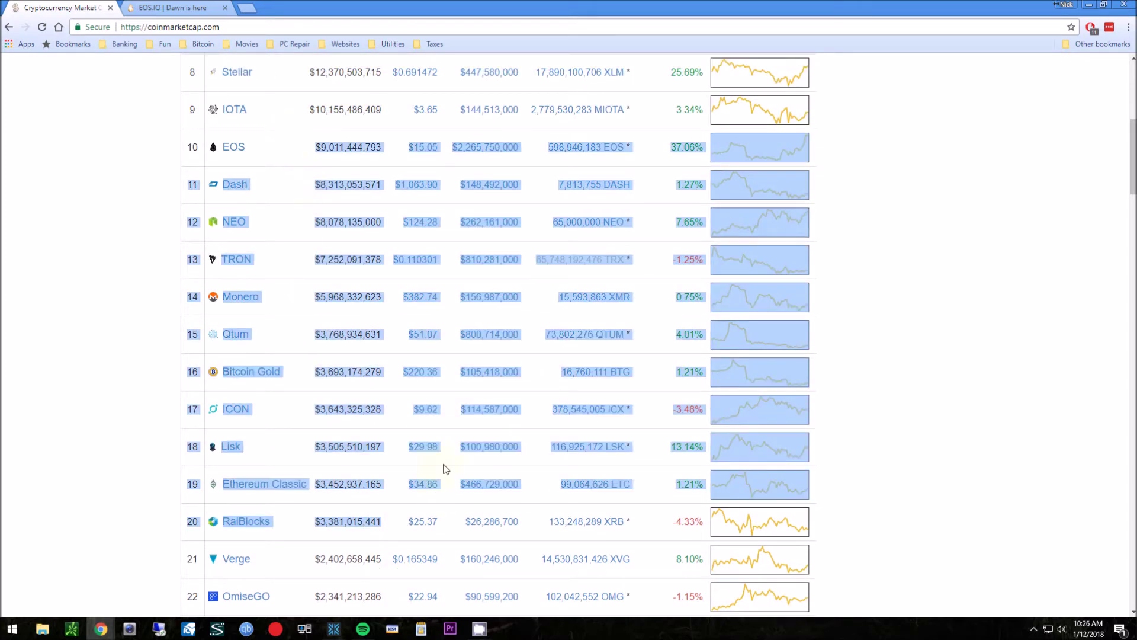
pyautogui.scroll(6, 346, 436)
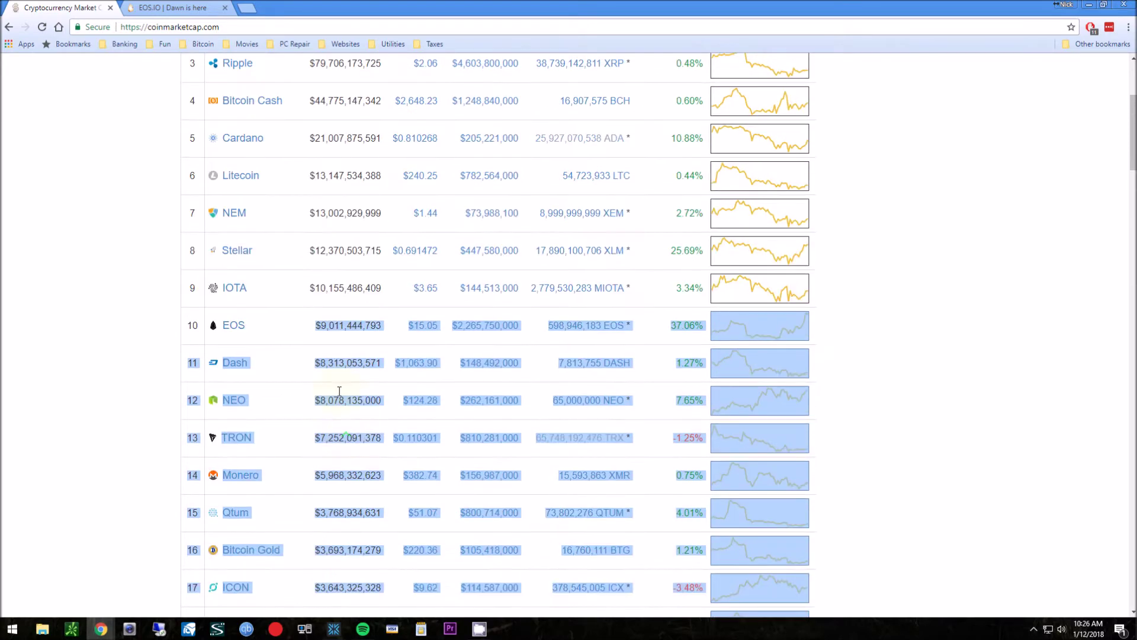
# Scroll through the rankings table, highlighting and clearing rows such as Bitcoin Gold
pyautogui.click(299, 184)
pyautogui.scroll(-8, 332, 386)
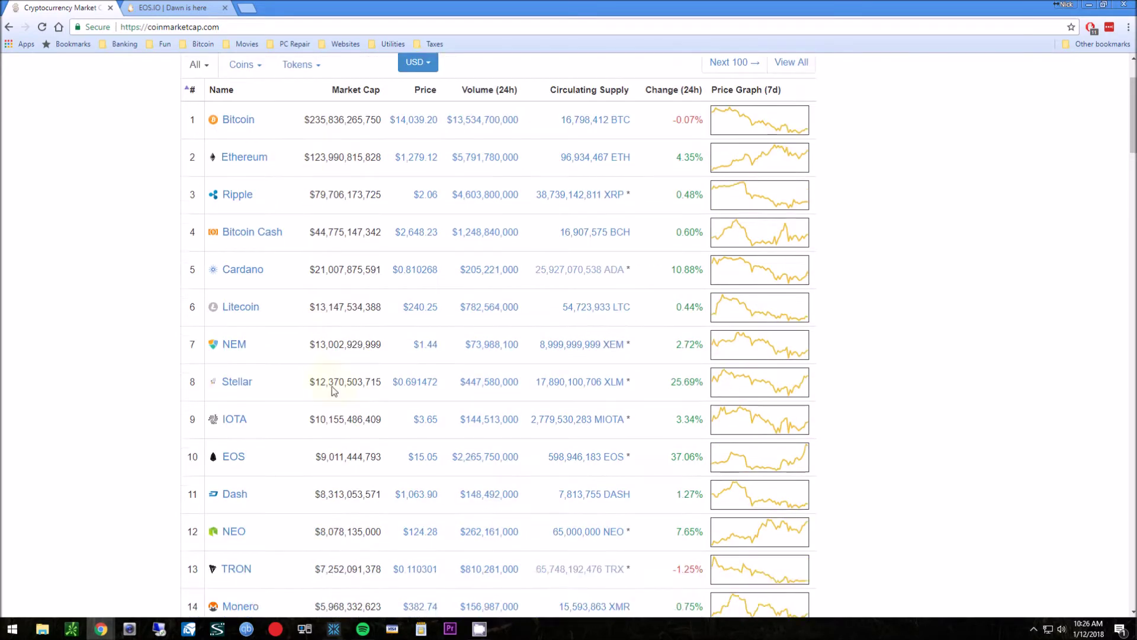
pyautogui.scroll(7, 330, 408)
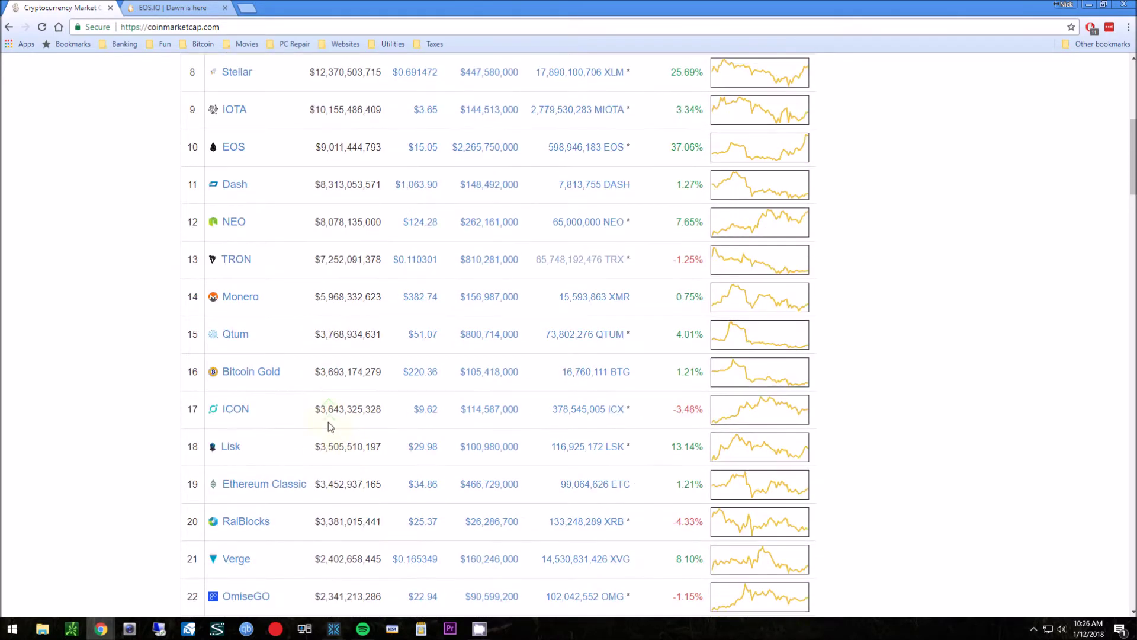
pyautogui.scroll(-3, 282, 382)
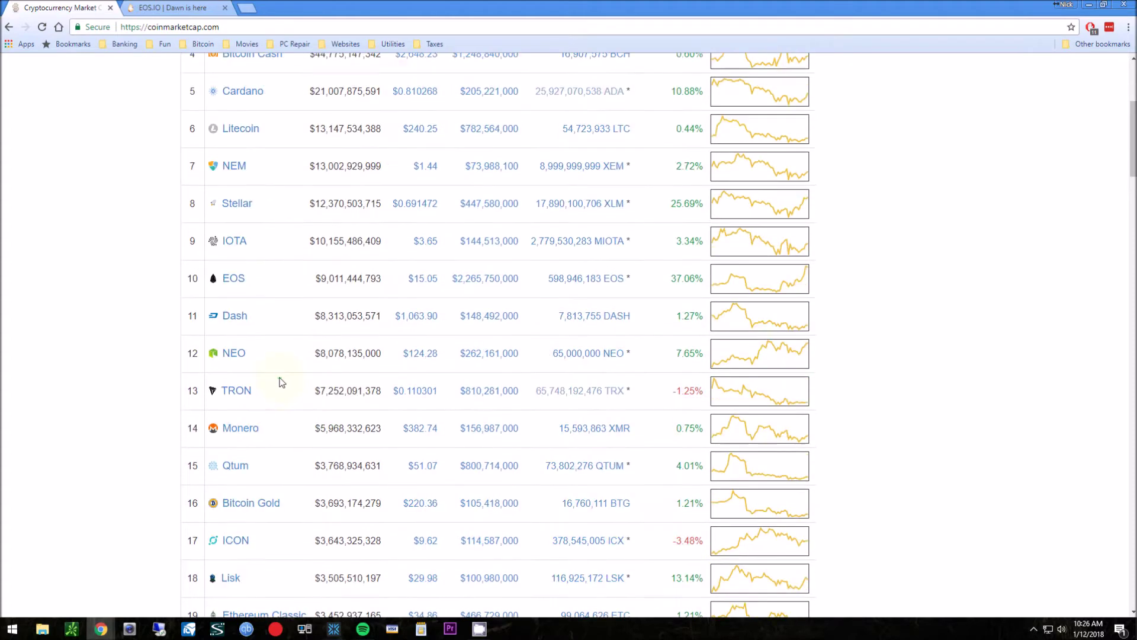
pyautogui.moveTo(297, 496); pyautogui.dragTo(258, 503)
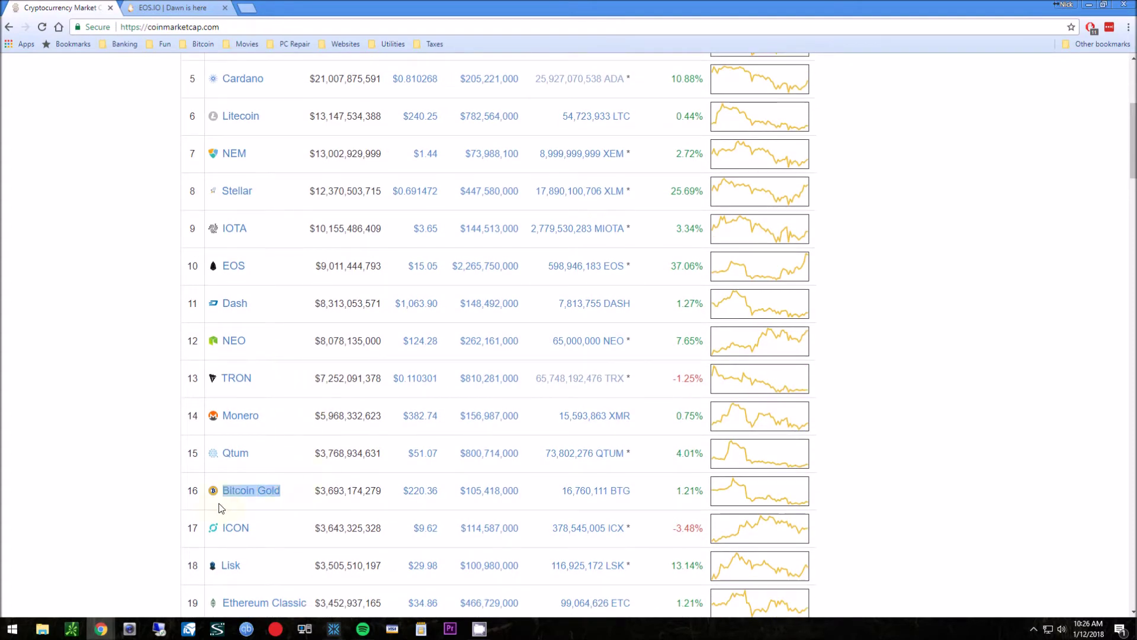
pyautogui.click(326, 504)
pyautogui.scroll(2, 307, 361)
pyautogui.scroll(4, 308, 360)
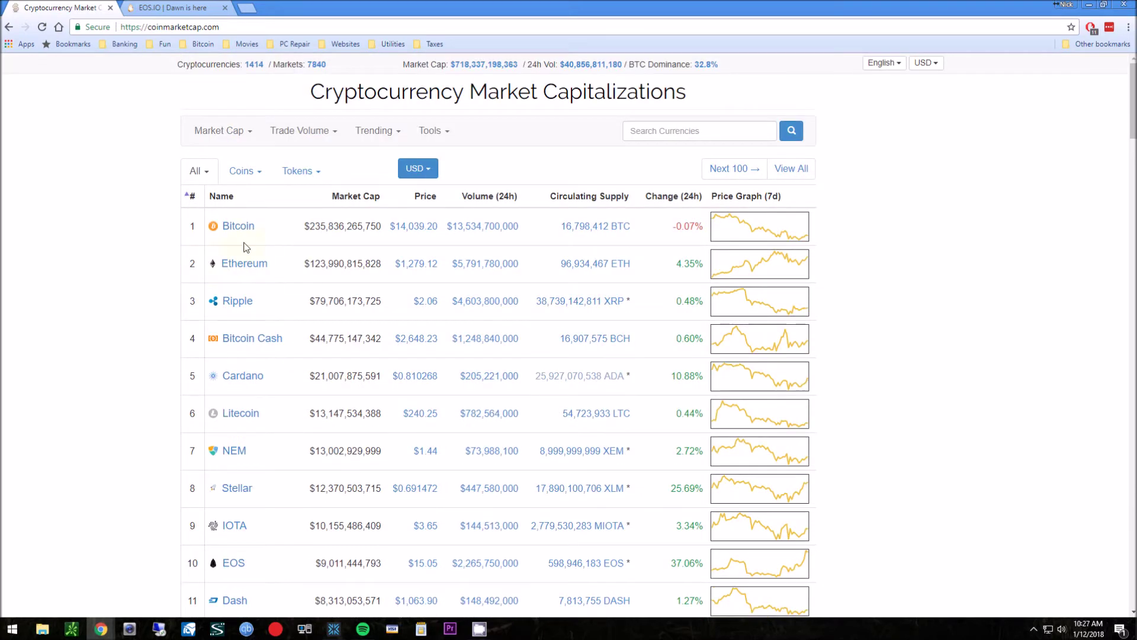
pyautogui.scroll(-4, 267, 225)
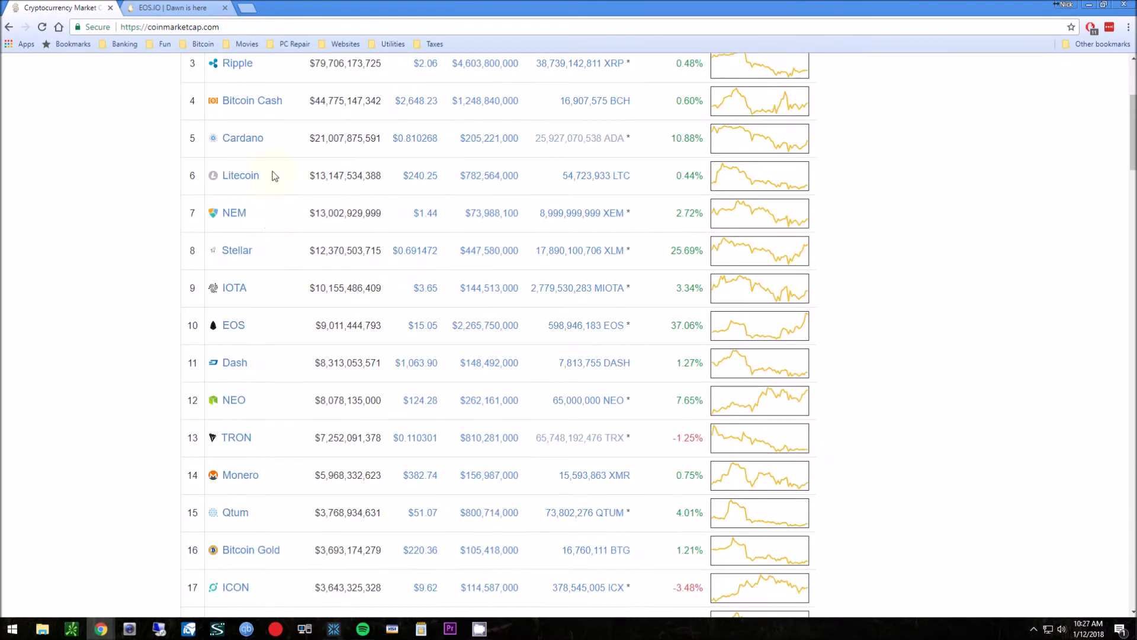
pyautogui.scroll(-2, 275, 174)
pyautogui.scroll(-2, 300, 274)
pyautogui.scroll(6, 374, 417)
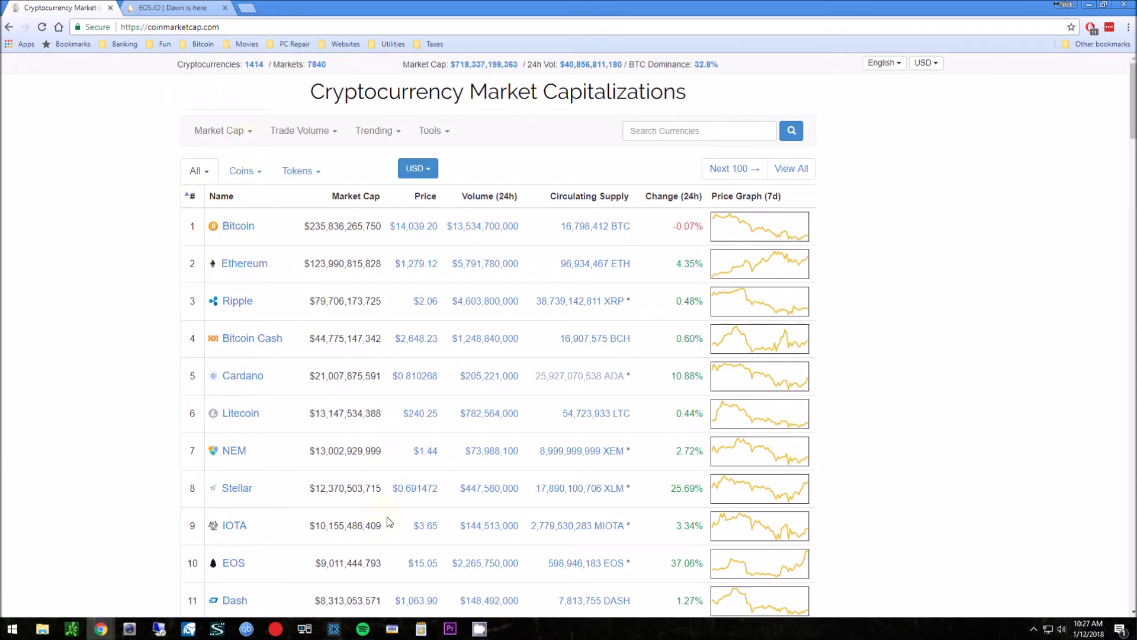
pyautogui.click(340, 630)
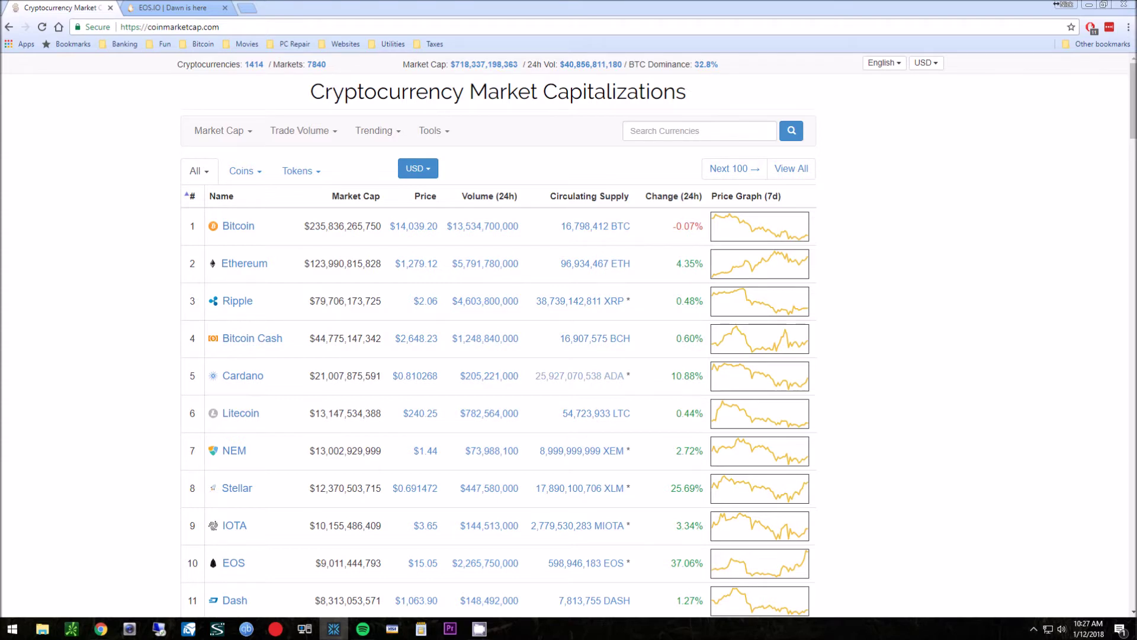
pyautogui.moveTo(0, 169); pyautogui.dragTo(98, 181)
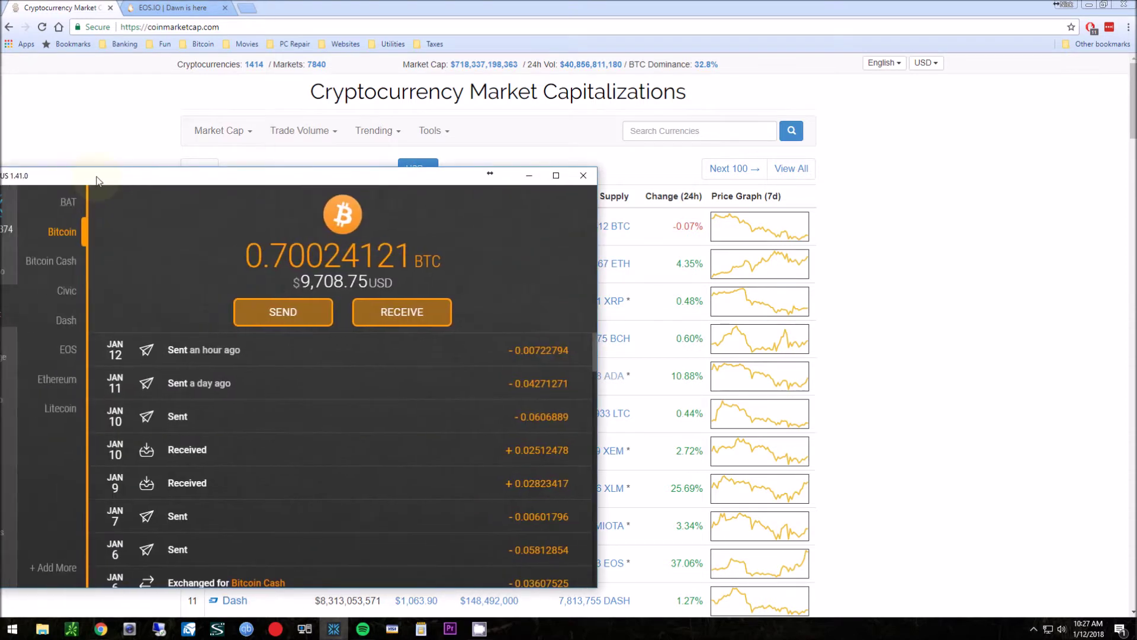
pyautogui.click(68, 348)
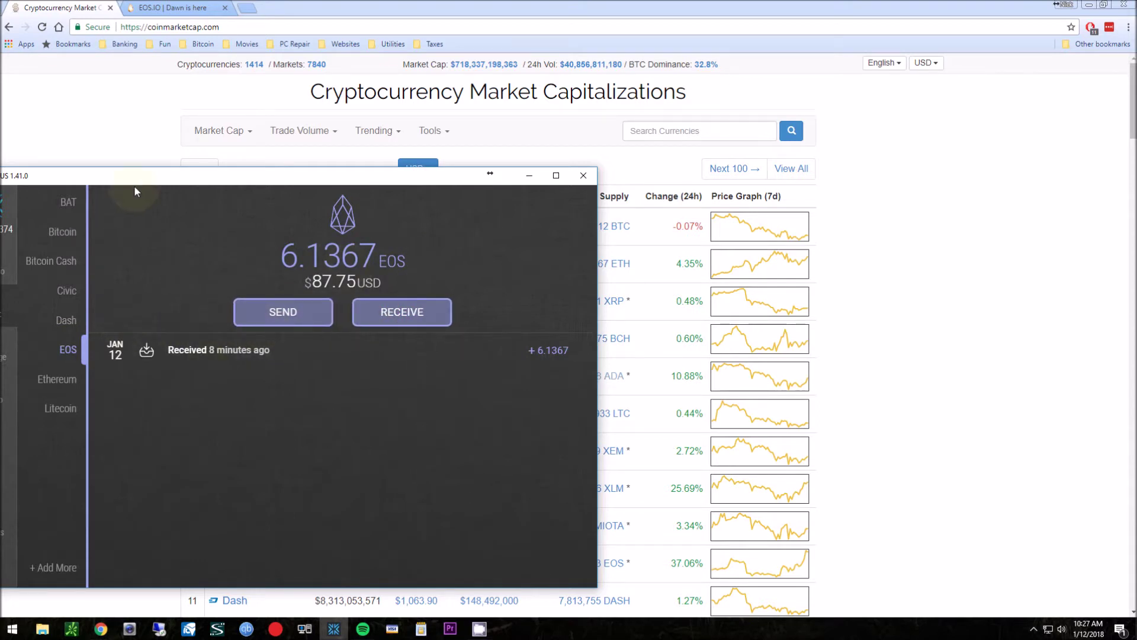
pyautogui.press('super+Down')
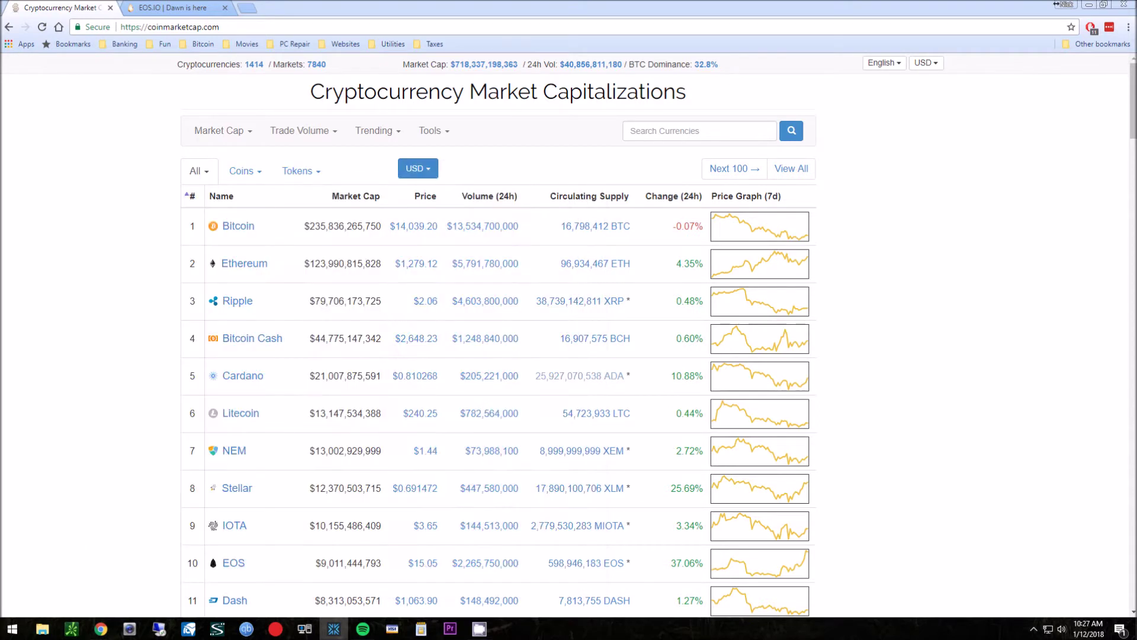
pyautogui.click(249, 9)
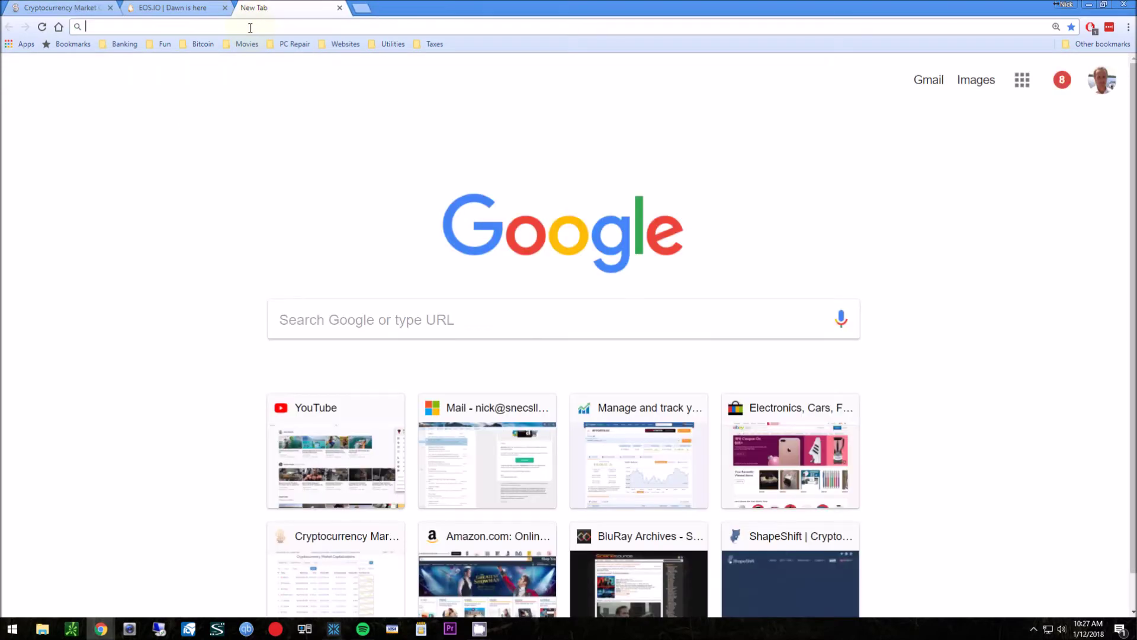
# Load the exodus.io homepage and open the Exodus wallet's Receive coin list
pyautogui.write('exodus.io')
pyautogui.press('Return')
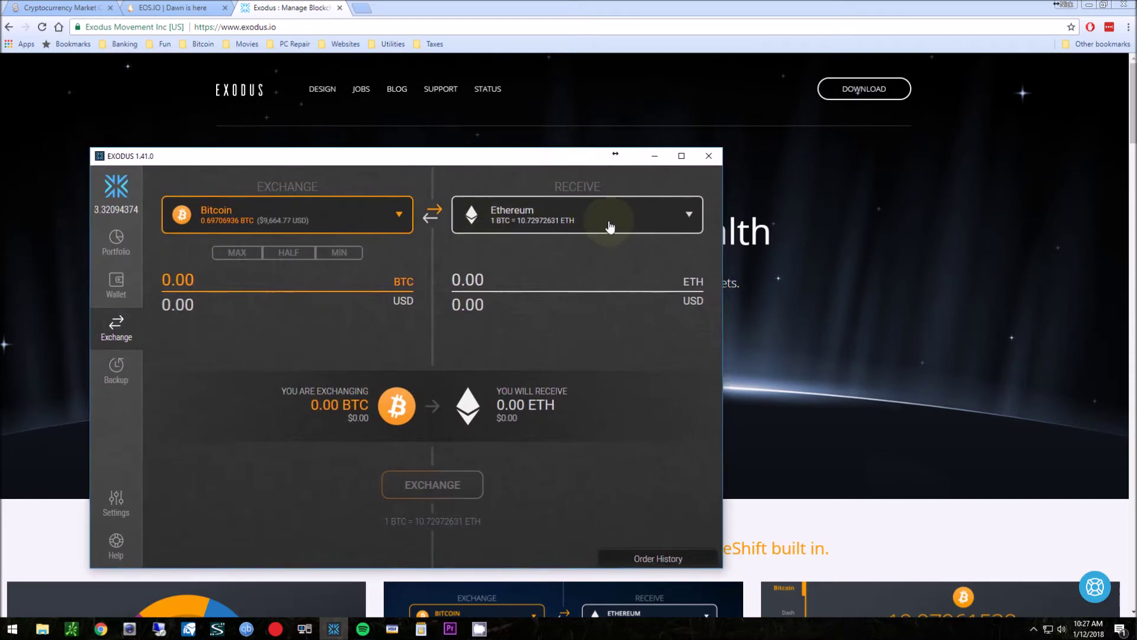
pyautogui.click(688, 217)
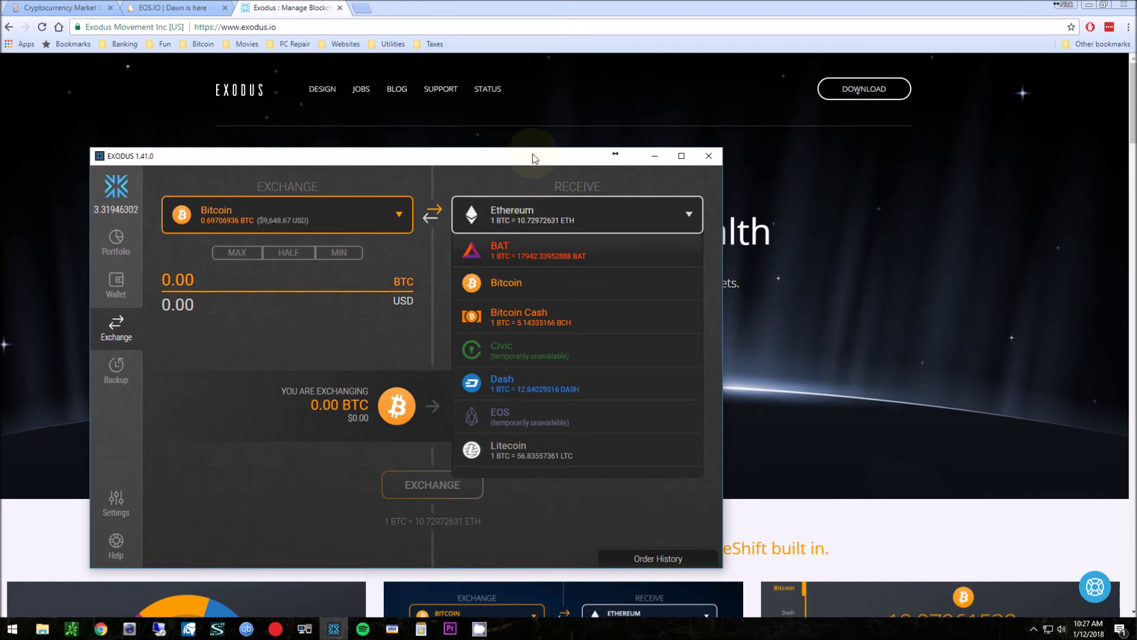
pyautogui.moveTo(537, 165); pyautogui.dragTo(0, 166)
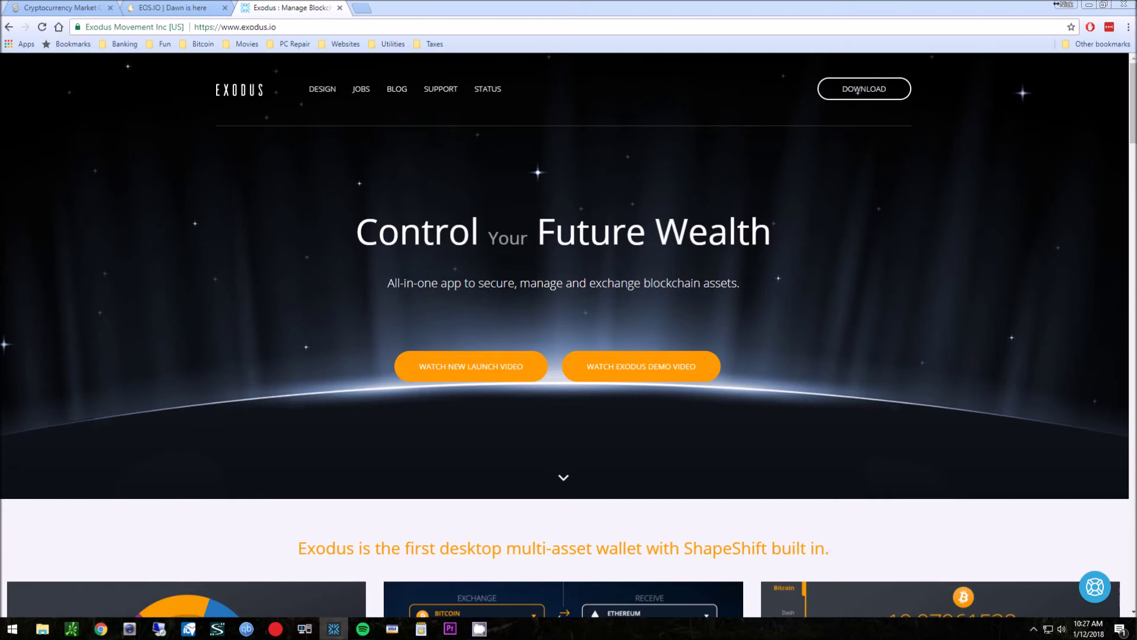
# Bring the Gate.io window on screen and maximize it
pyautogui.moveTo(0, 3); pyautogui.dragTo(304, 11)
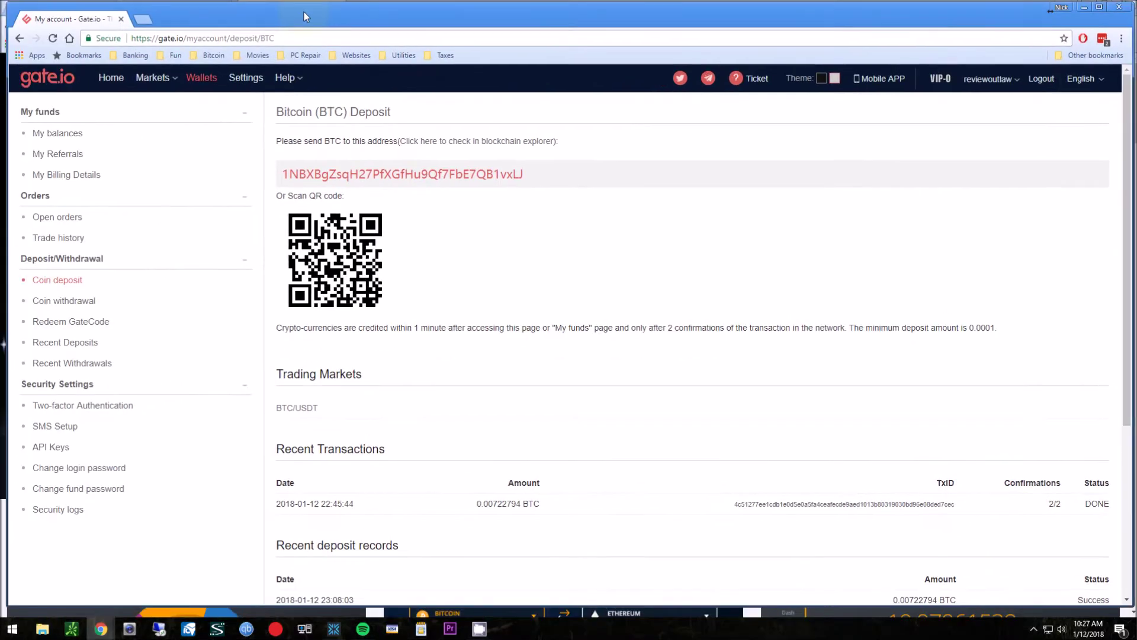
pyautogui.doubleClick(212, 12)
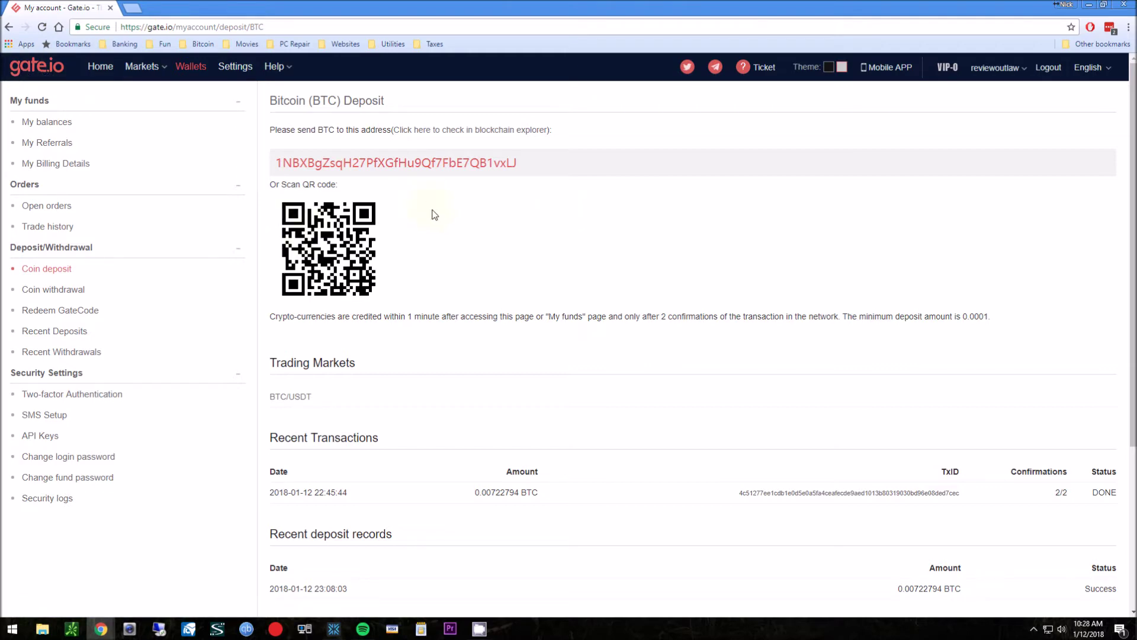
pyautogui.scroll(-1, 439, 219)
pyautogui.scroll(1, 414, 178)
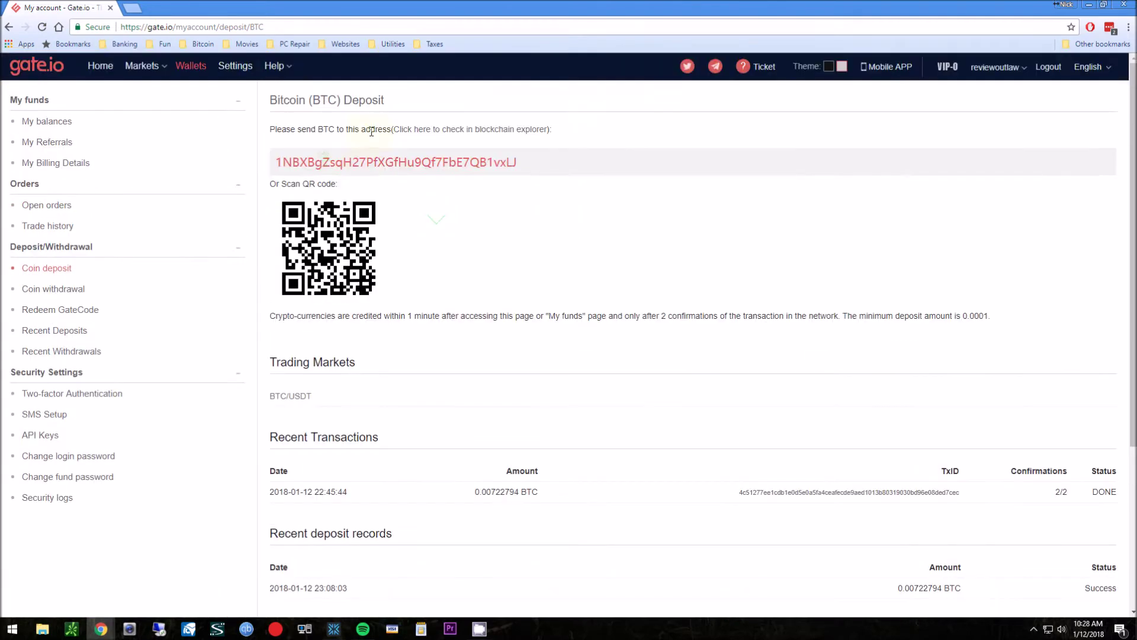
# Visit the EOS/BTC market, then go to the Wallets page showing 0.000037 BTC
pyautogui.moveTo(142, 67)
pyautogui.moveTo(159, 89)
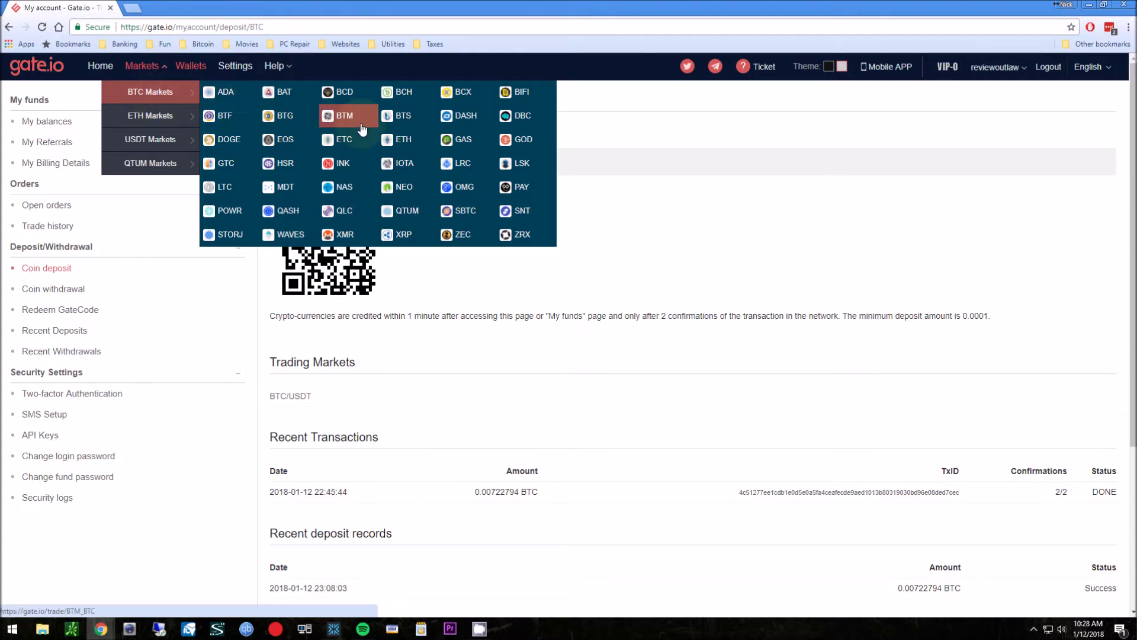
pyautogui.click(287, 142)
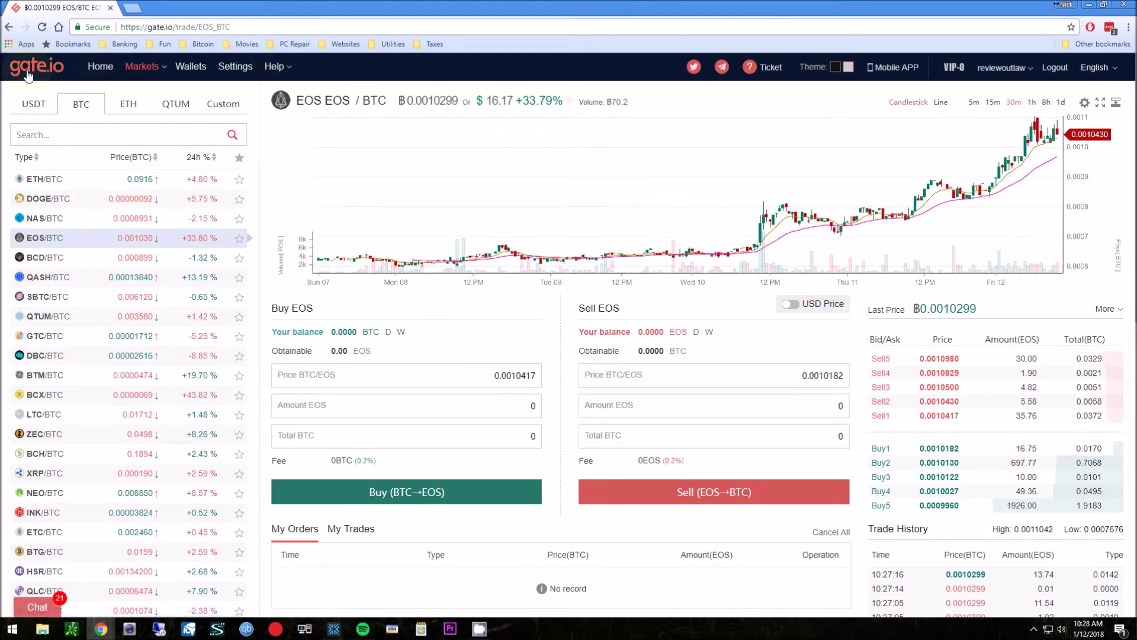
pyautogui.moveTo(122, 72)
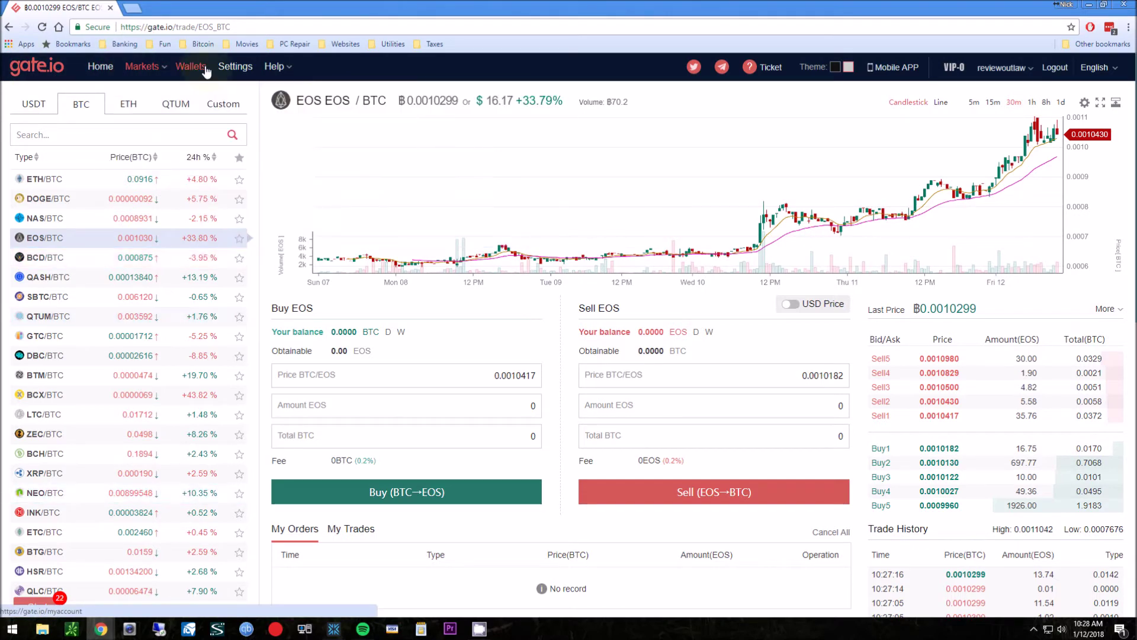
pyautogui.click(205, 70)
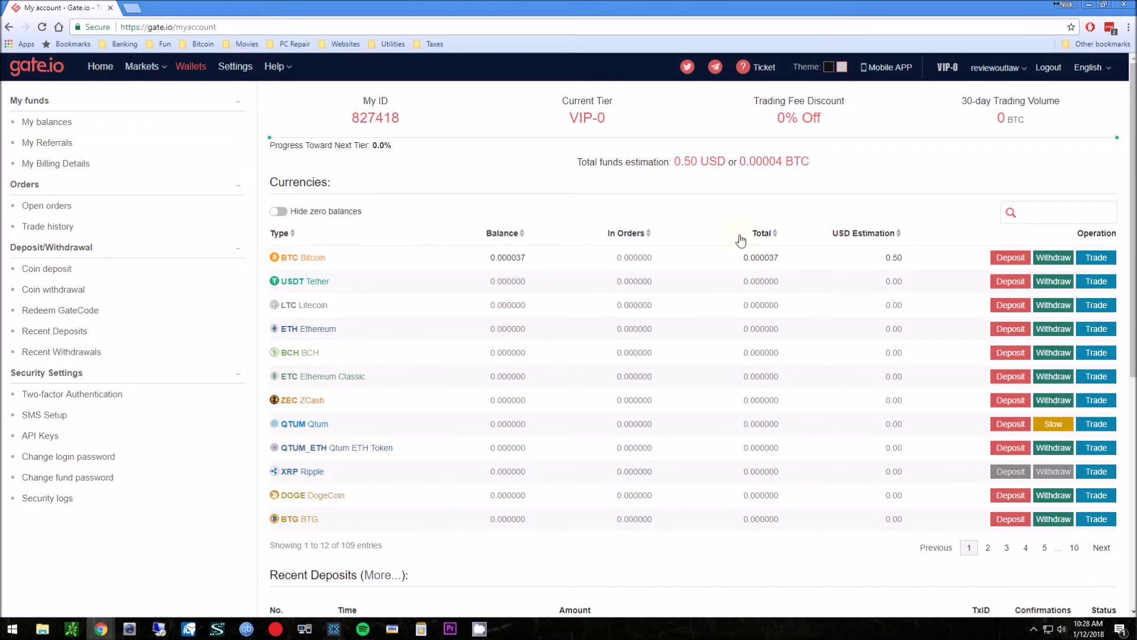
# Filter balances by 'eos' to check EOS, then by 'ada', then show all currencies
pyautogui.click(1060, 210)
pyautogui.write('eos')
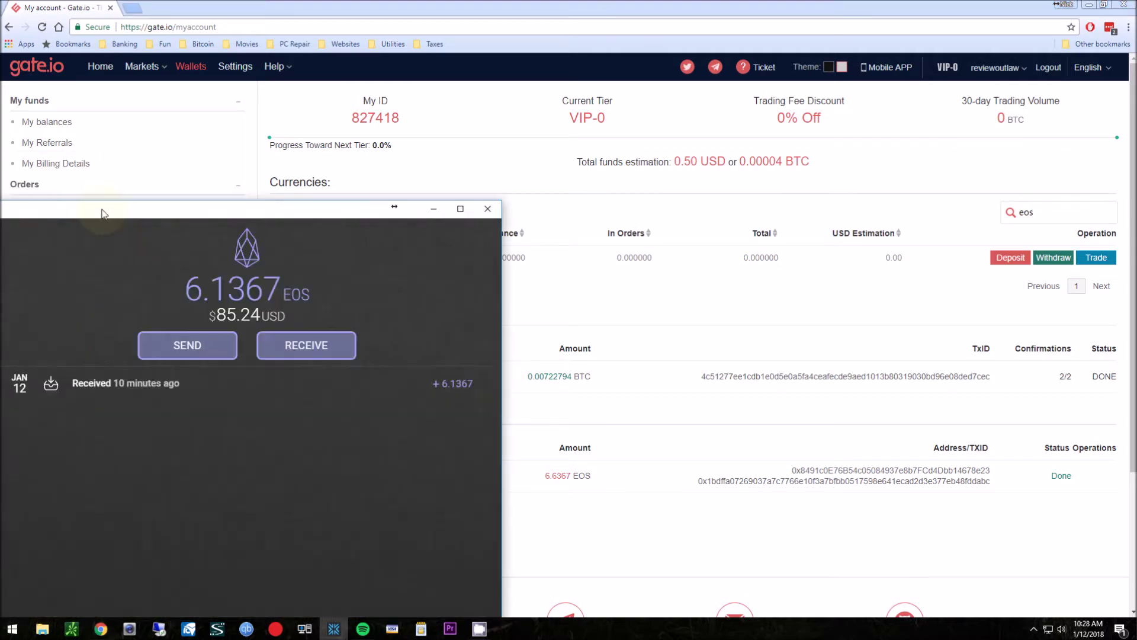
pyautogui.moveTo(100, 196); pyautogui.dragTo(0, 198)
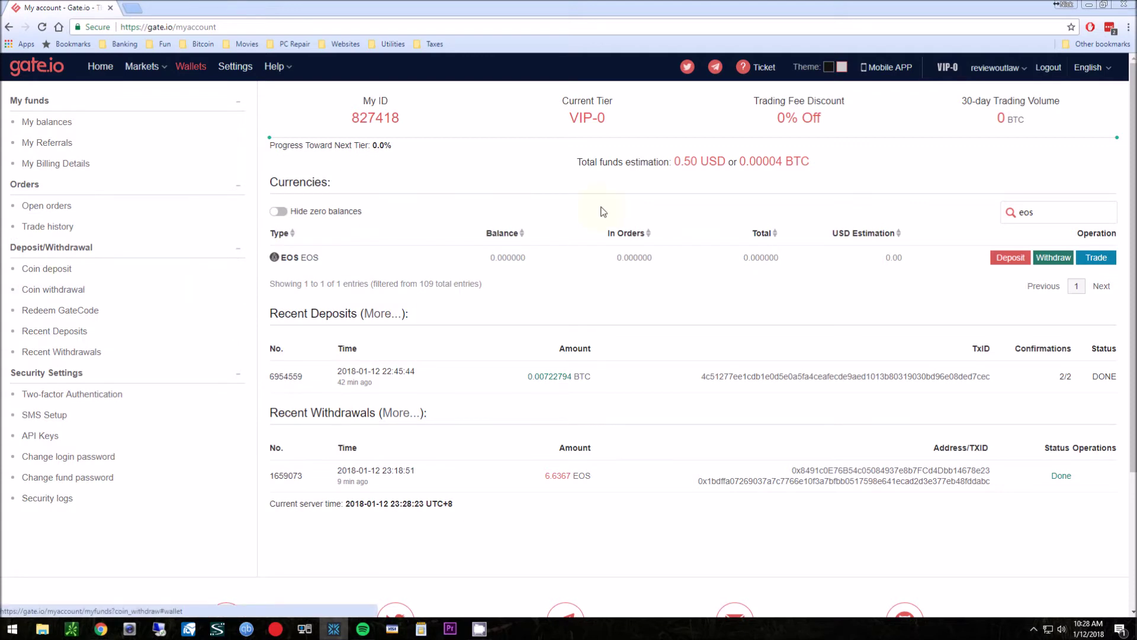
pyautogui.click(988, 221)
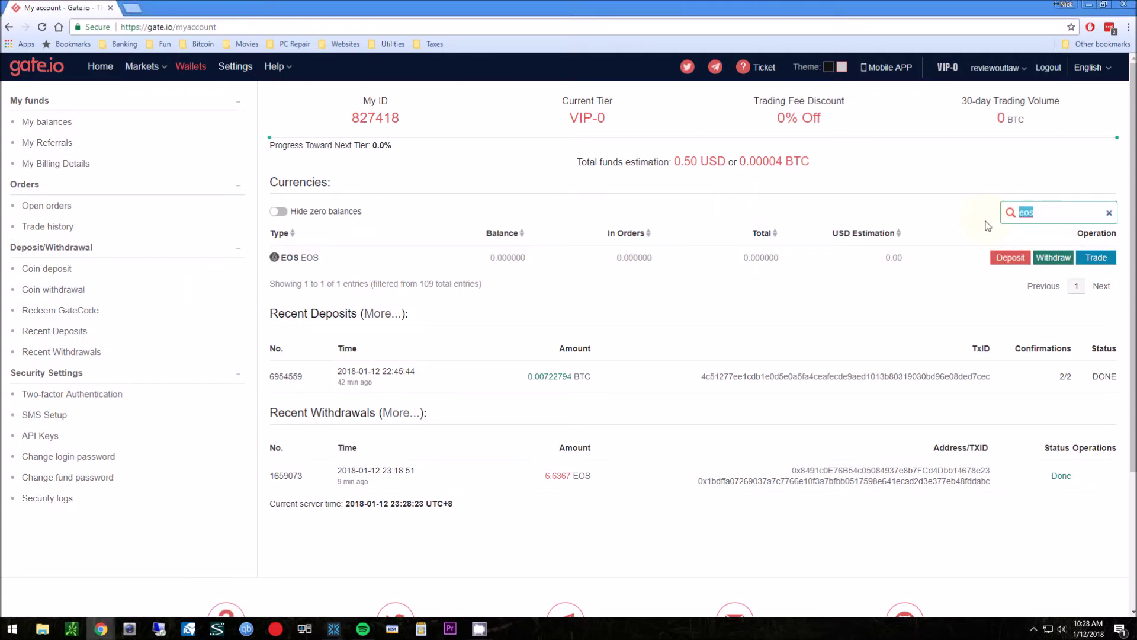
pyautogui.write('ada')
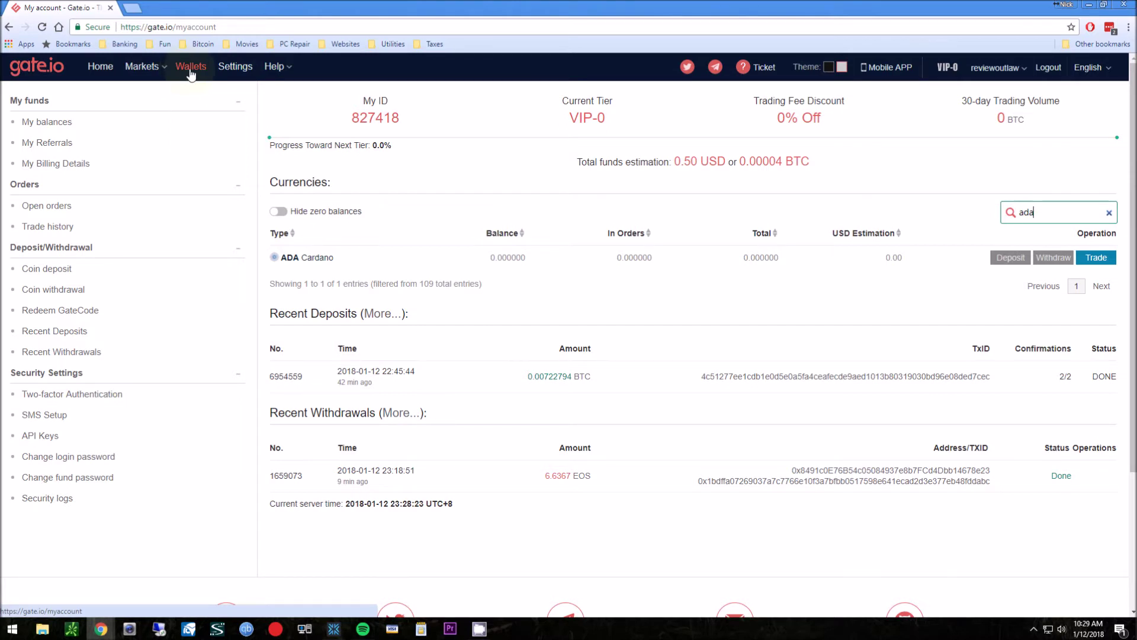
pyautogui.click(65, 121)
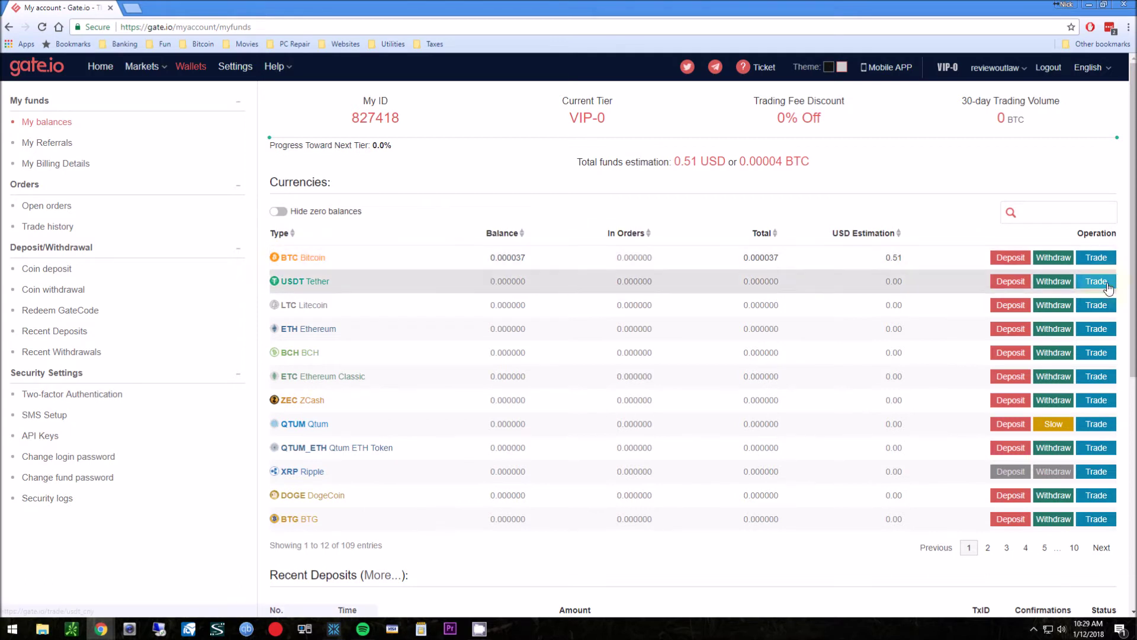
# Open Gate.io's BTC deposit page and copy the Bitcoin deposit address
pyautogui.click(1012, 258)
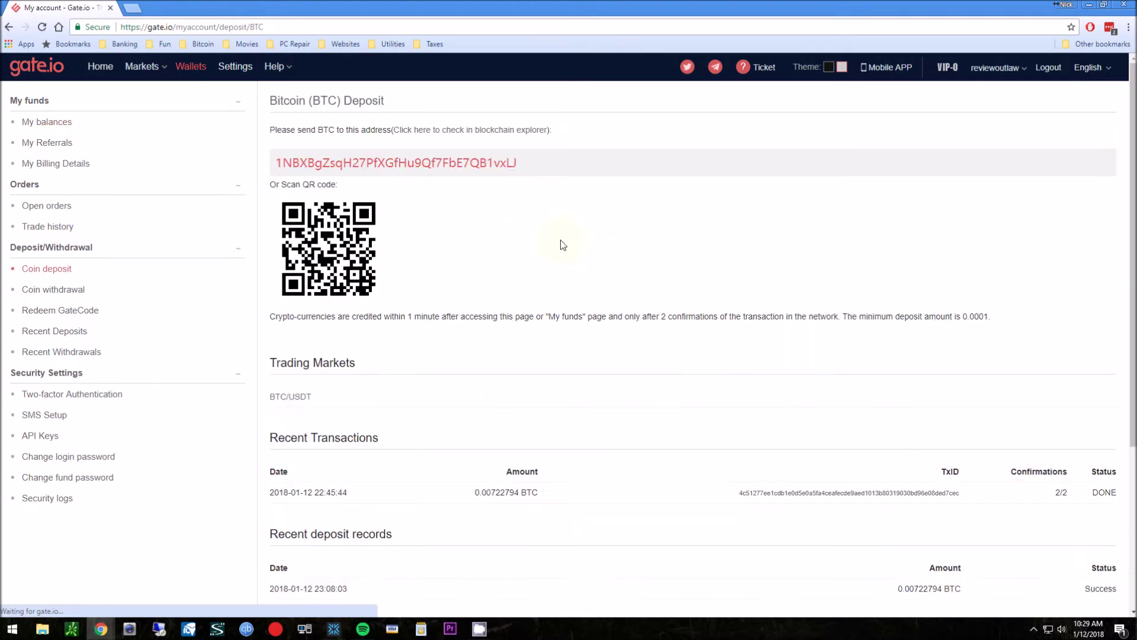
pyautogui.moveTo(533, 165); pyautogui.dragTo(265, 175)
pyautogui.hotkey('ctrl', 'c')
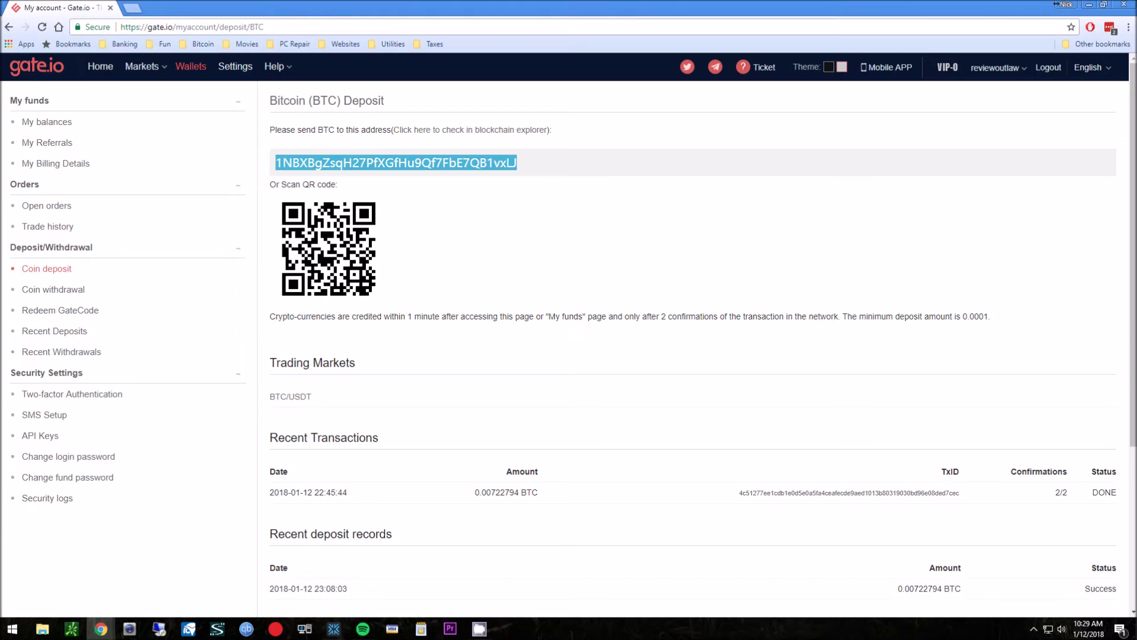
pyautogui.hotkey('alt', 'Tab')
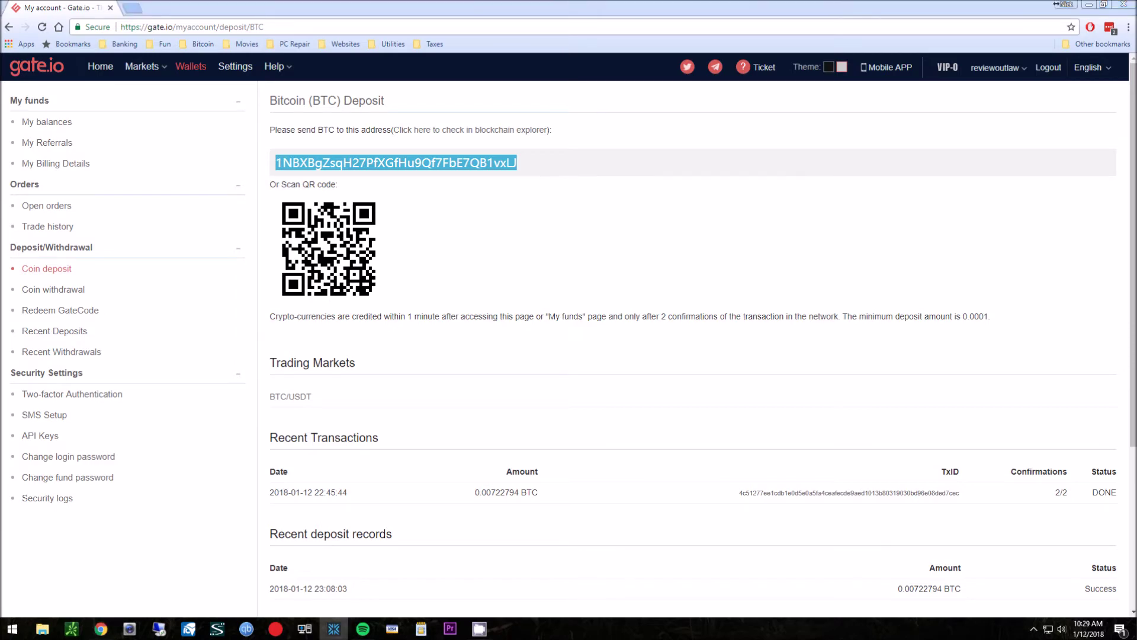
# In Exodus, send 900 USD (0.06502059 BTC) to the copied Gate.io deposit address
pyautogui.click(333, 628)
pyautogui.moveTo(246, 142); pyautogui.dragTo(554, 201)
pyautogui.click(552, 340)
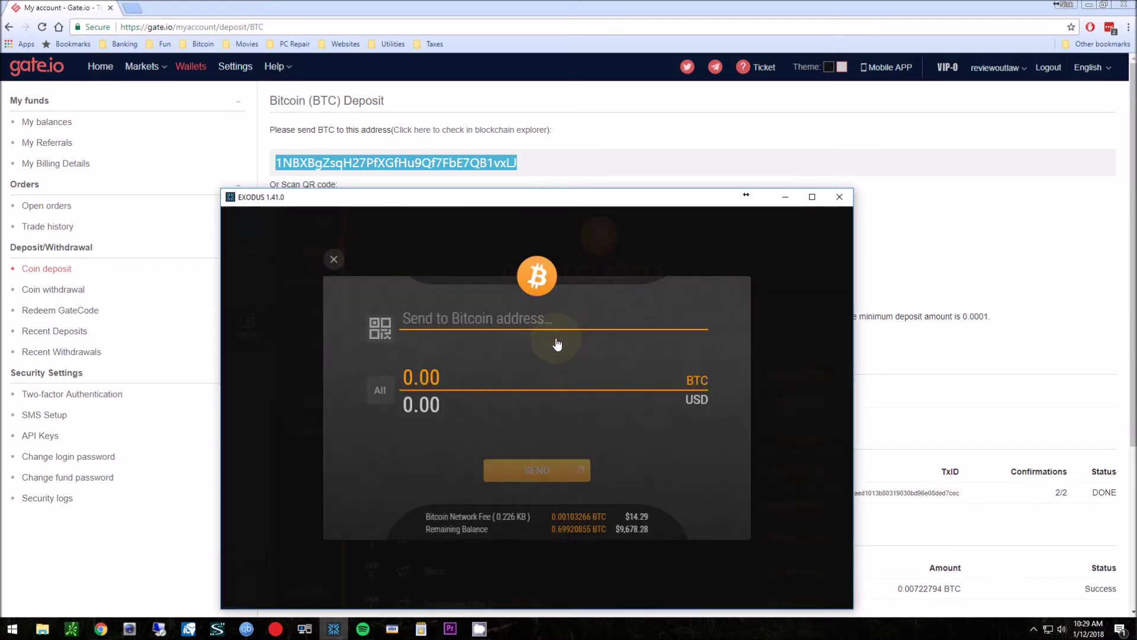
pyautogui.hotkey('ctrl', 'v')
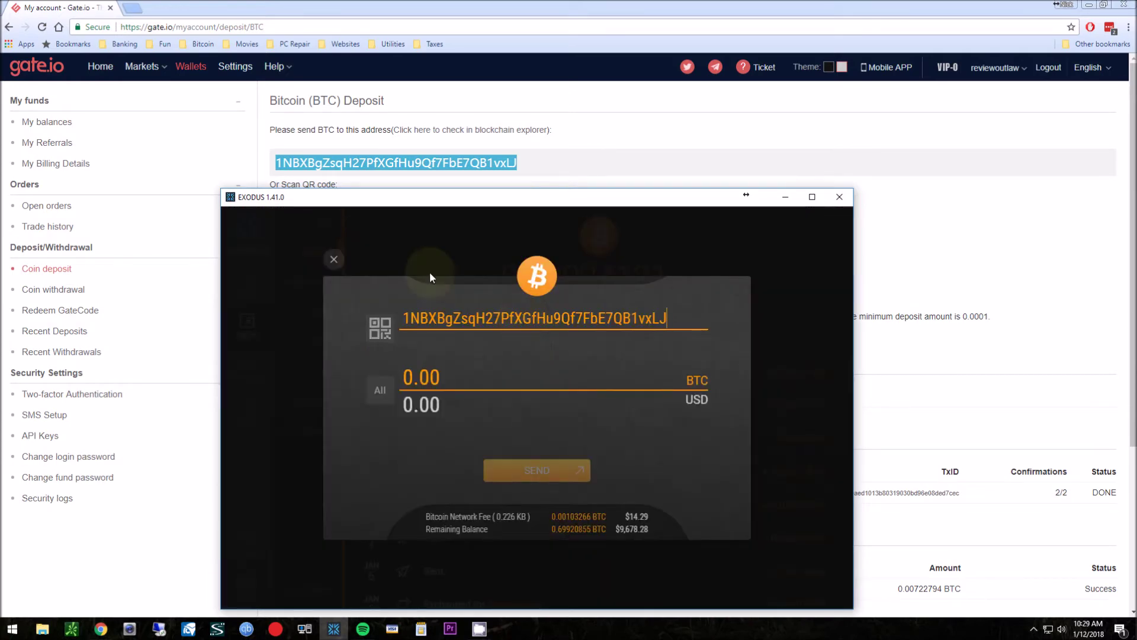
pyautogui.moveTo(457, 403); pyautogui.dragTo(390, 413)
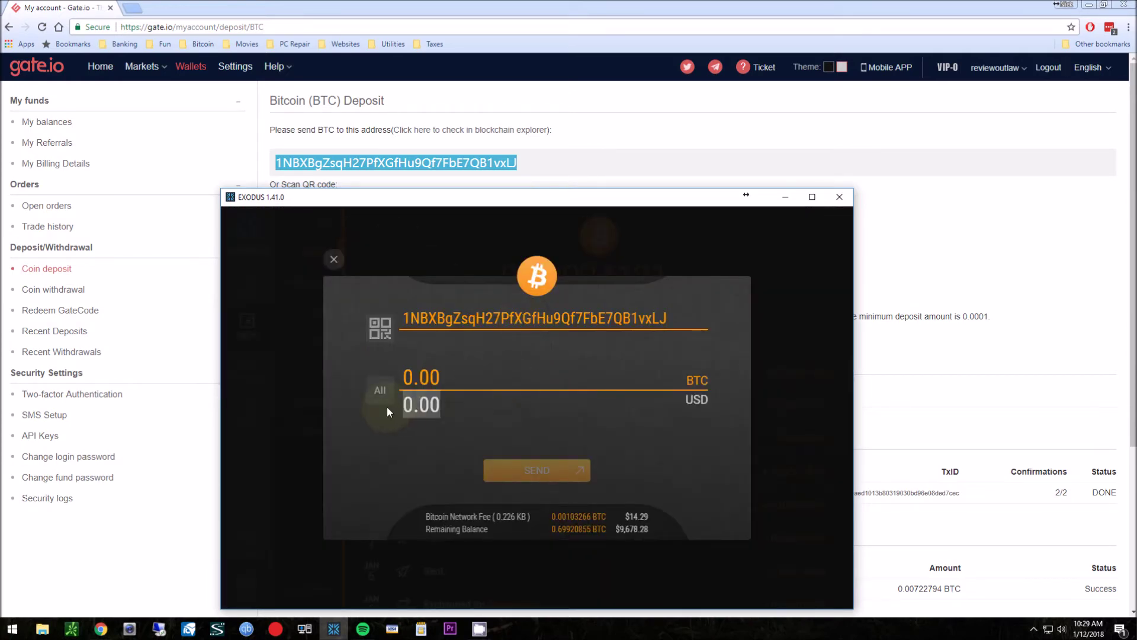
pyautogui.write('900')
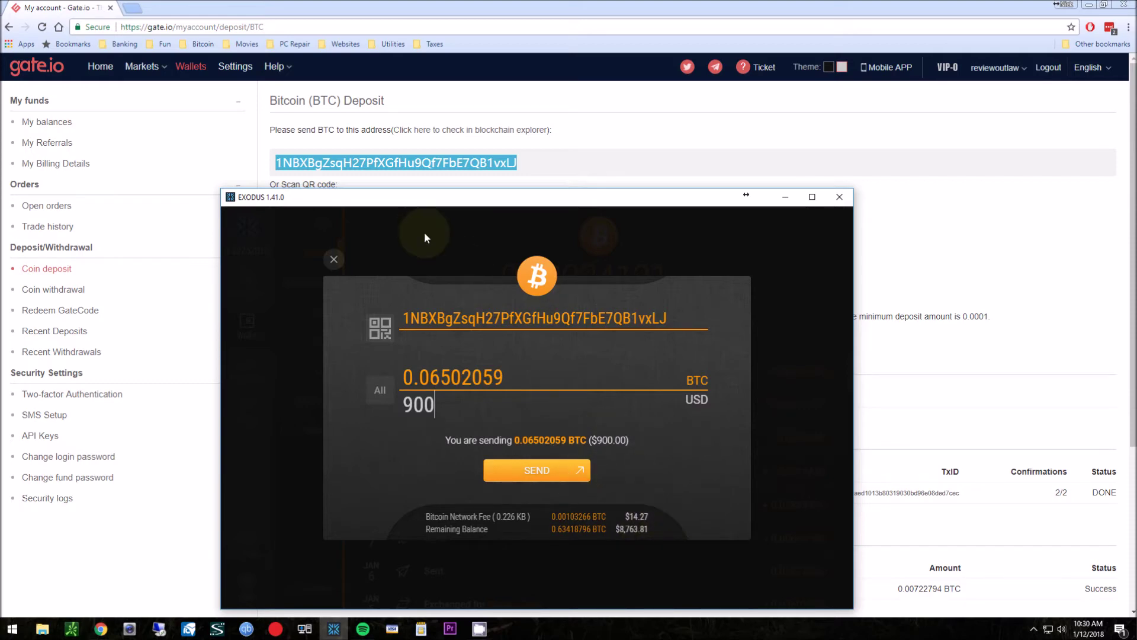
pyautogui.click(548, 474)
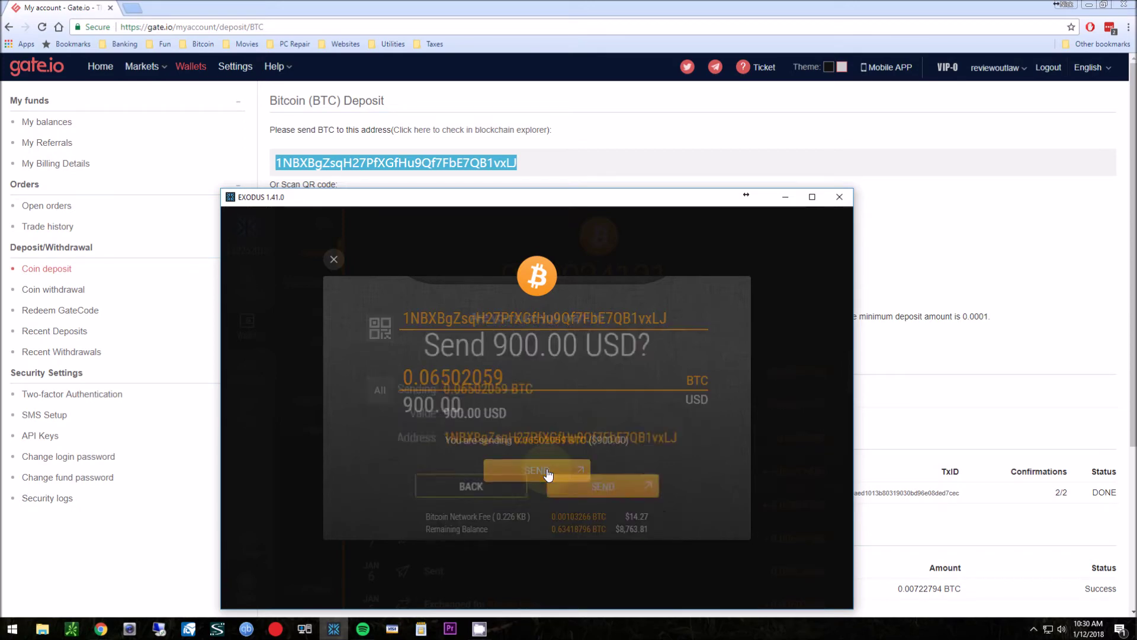
pyautogui.click(610, 484)
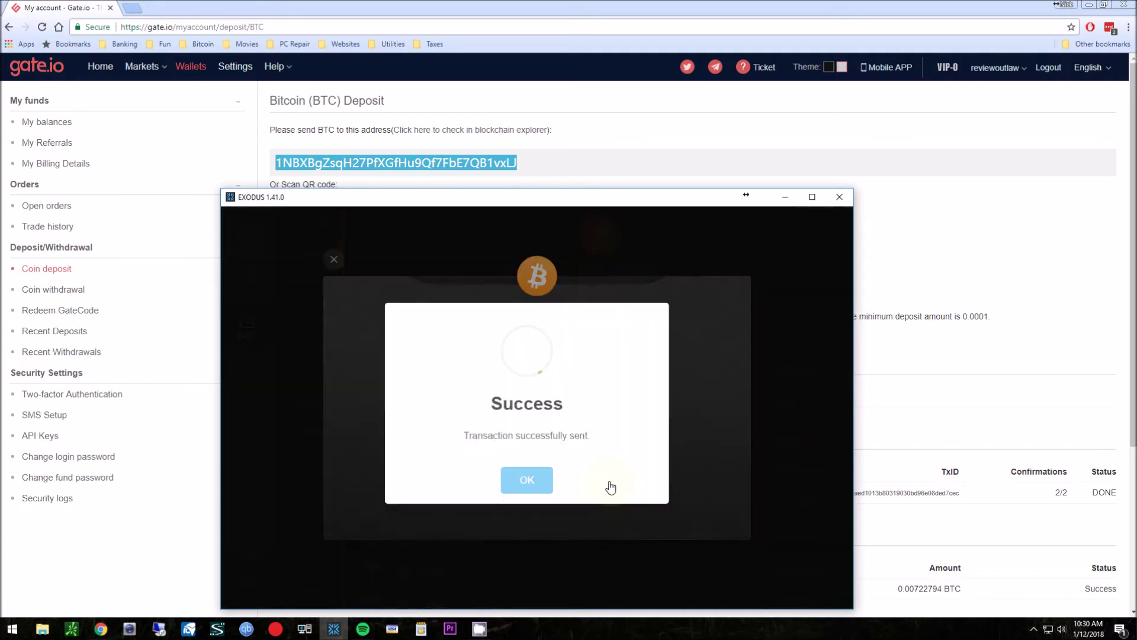
pyautogui.click(533, 480)
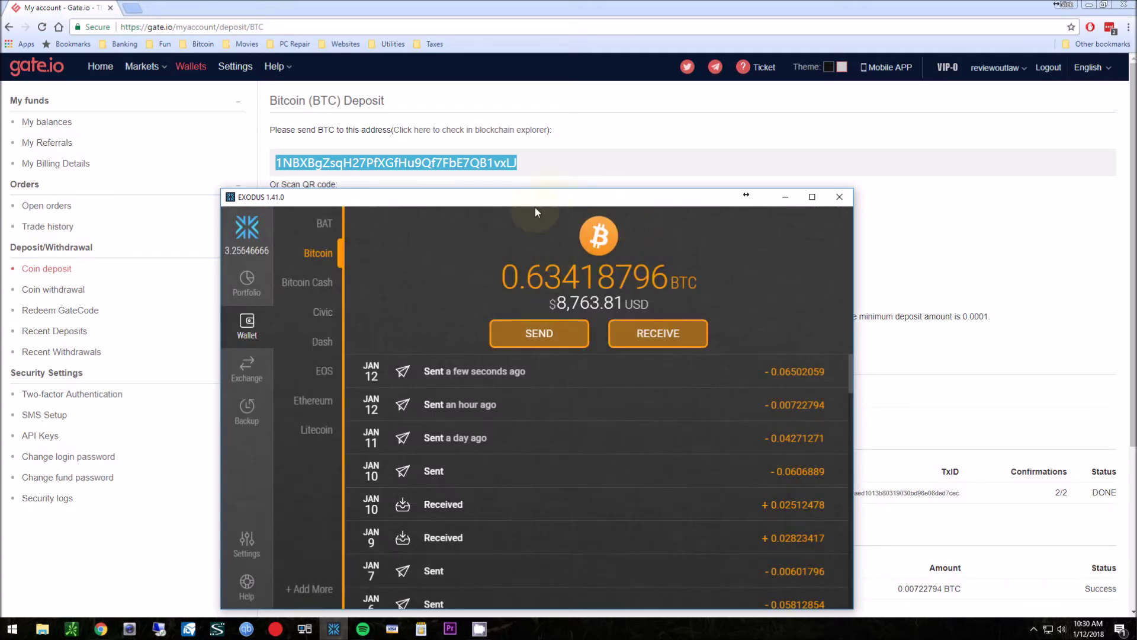
pyautogui.press('super+Down')
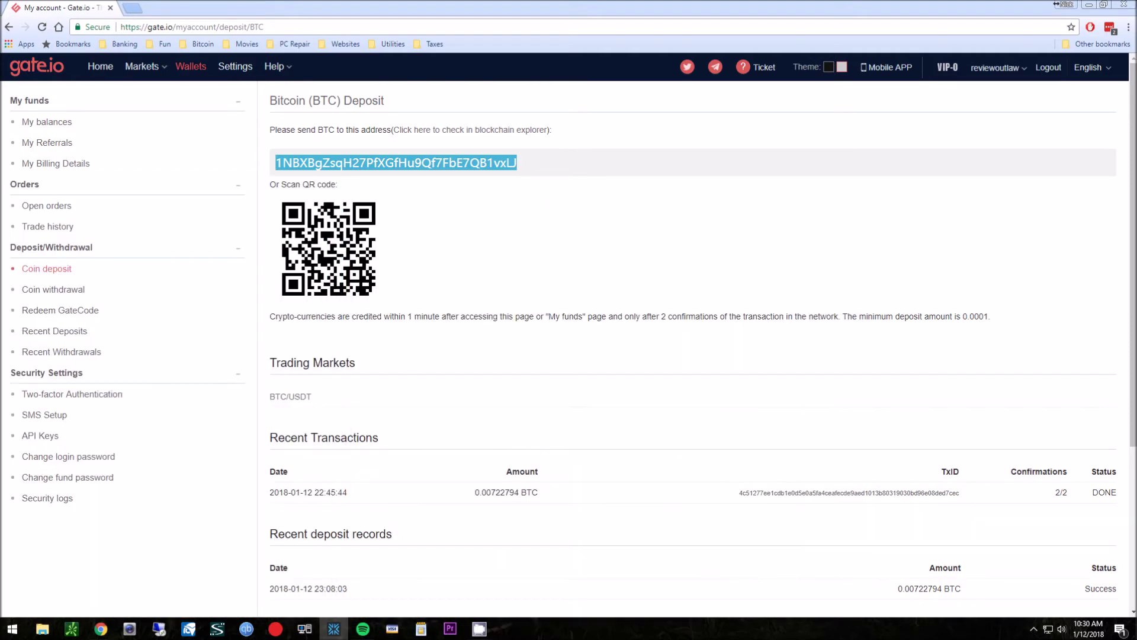
# Check that the 0.065057 BTC deposit is credited, worth about 865.12 USD
pyautogui.scroll(-3, 688, 460)
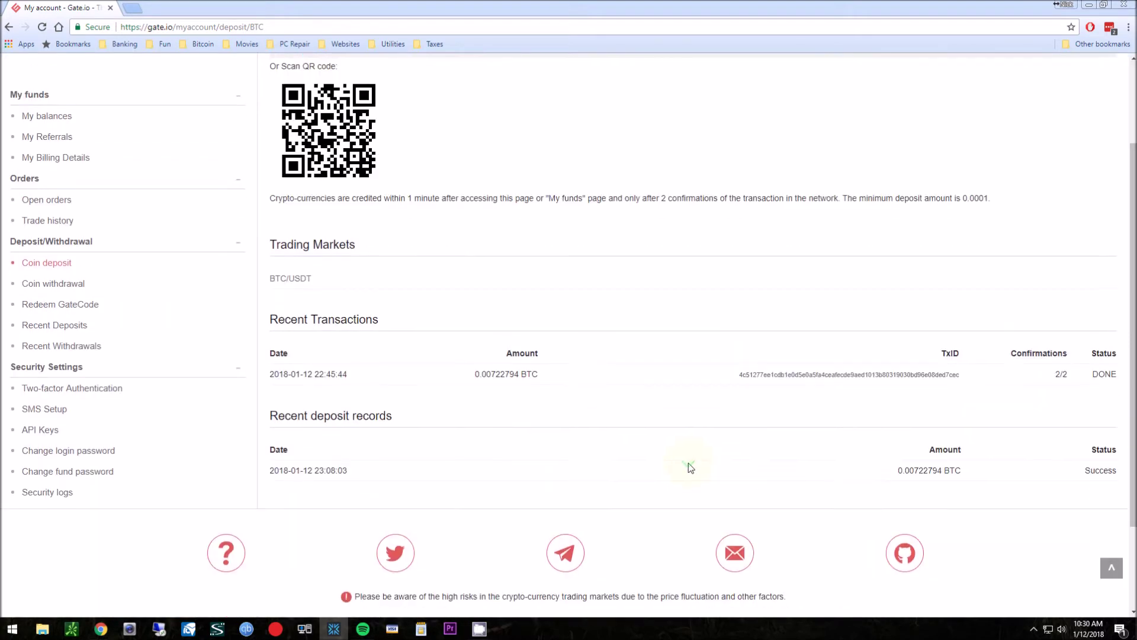
pyautogui.scroll(2, 689, 463)
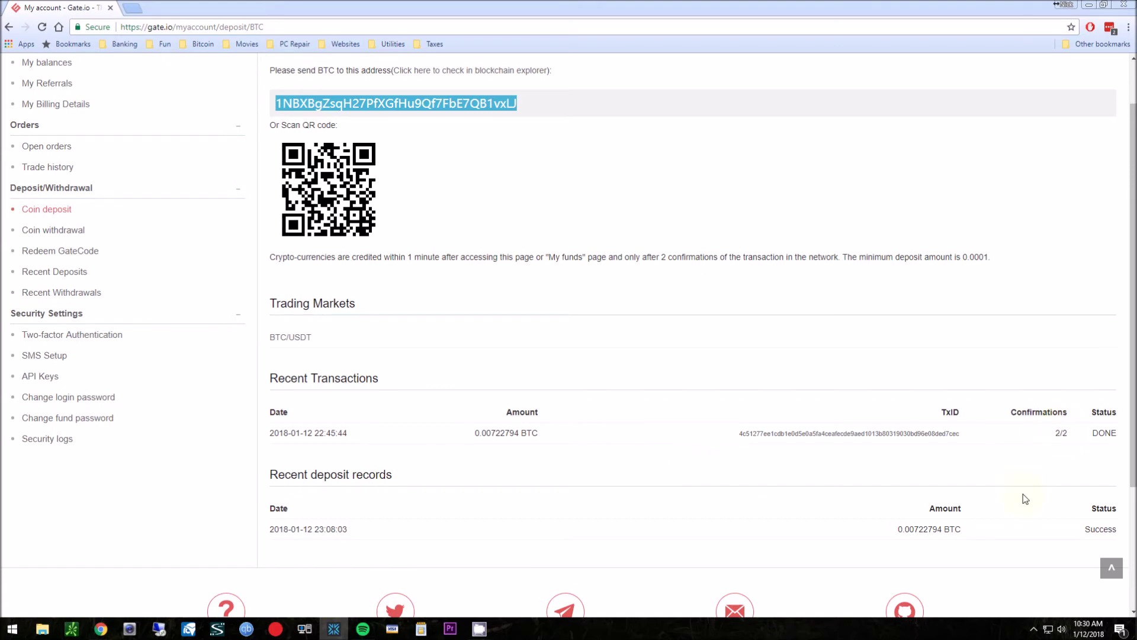
pyautogui.scroll(1, 499, 326)
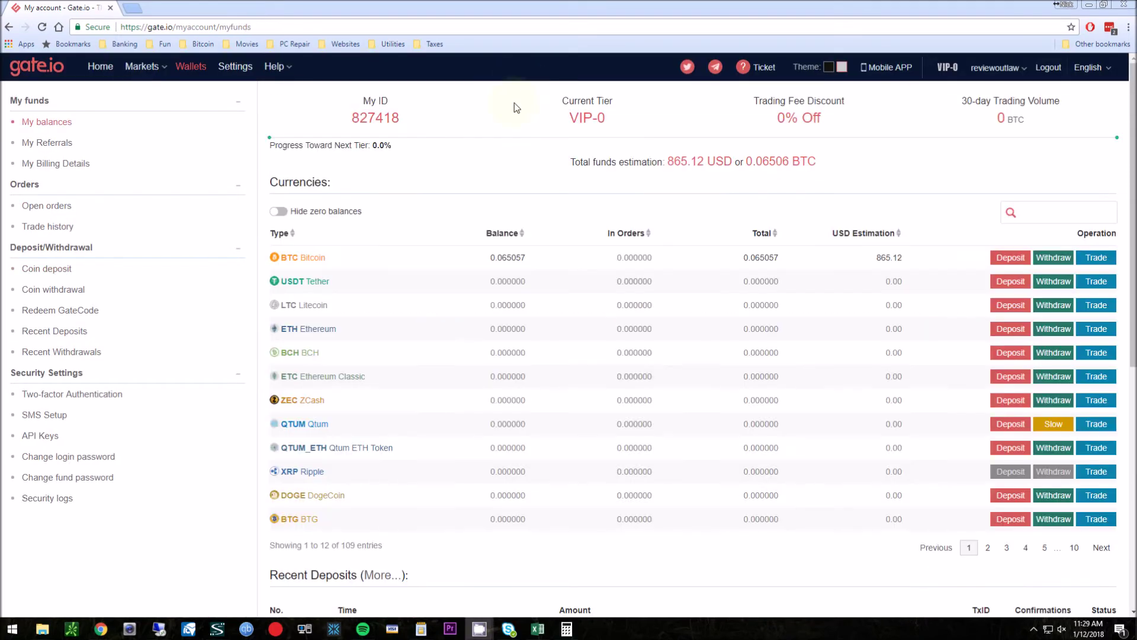
pyautogui.click(514, 107)
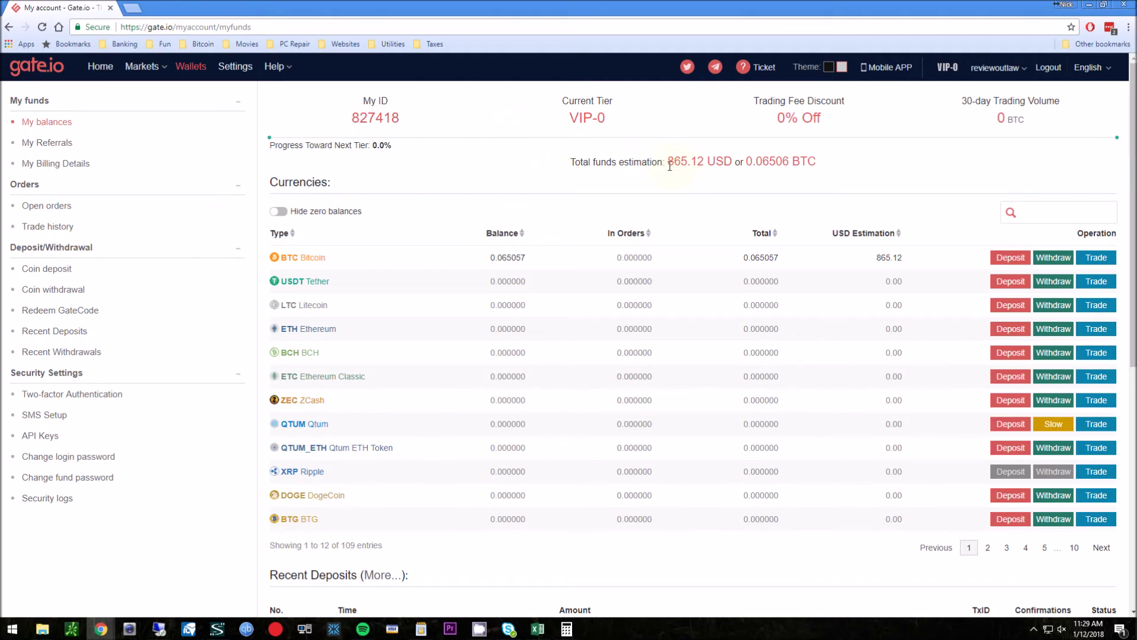
pyautogui.moveTo(669, 166); pyautogui.dragTo(704, 163)
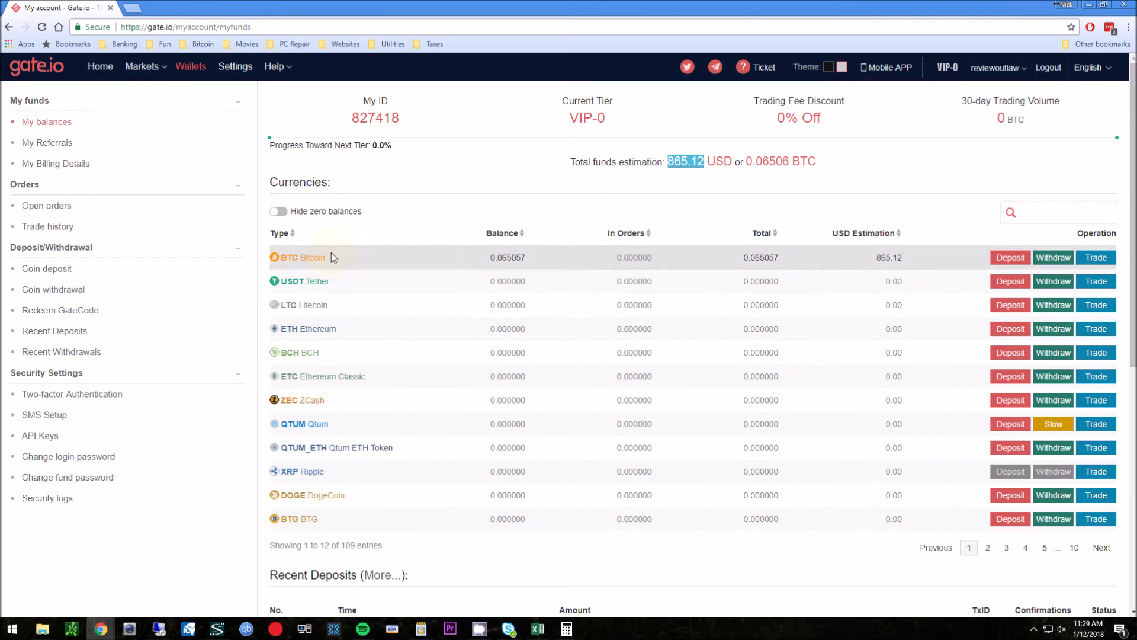
pyautogui.click(838, 179)
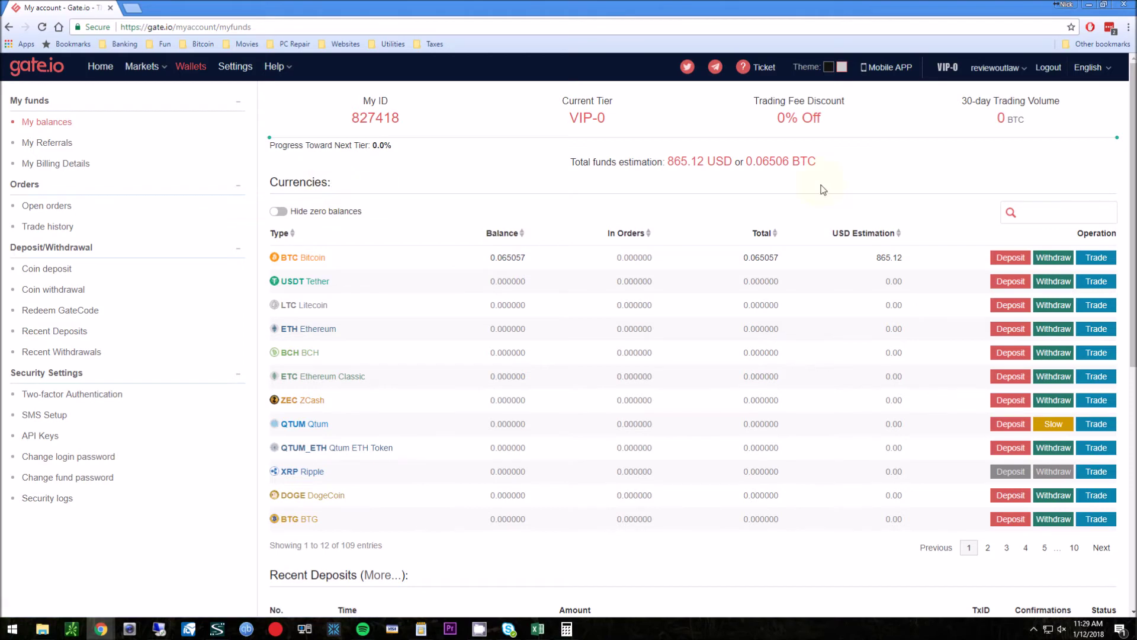
# Filter the currency list to 'eos' and open EOS trading
pyautogui.moveTo(265, 132)
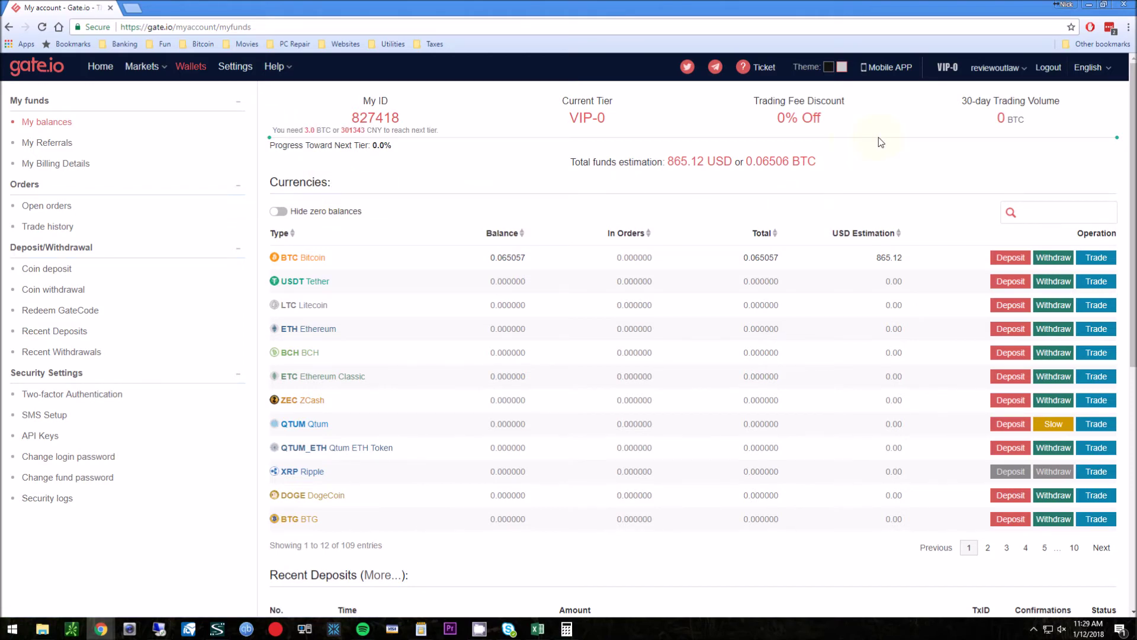
pyautogui.click(1053, 213)
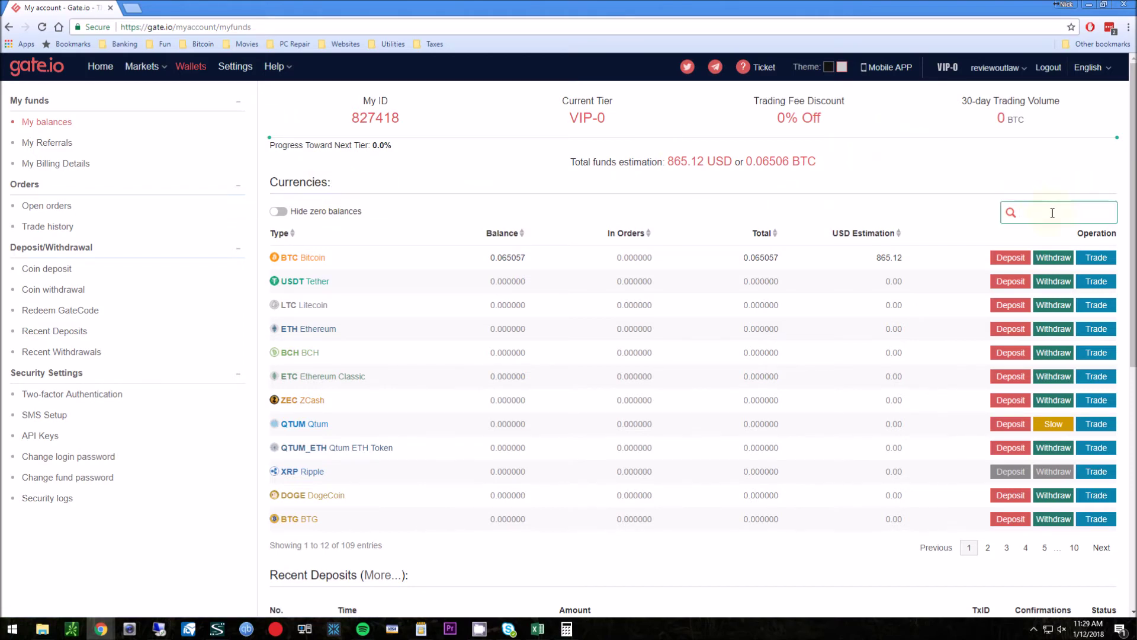
pyautogui.write('eo')
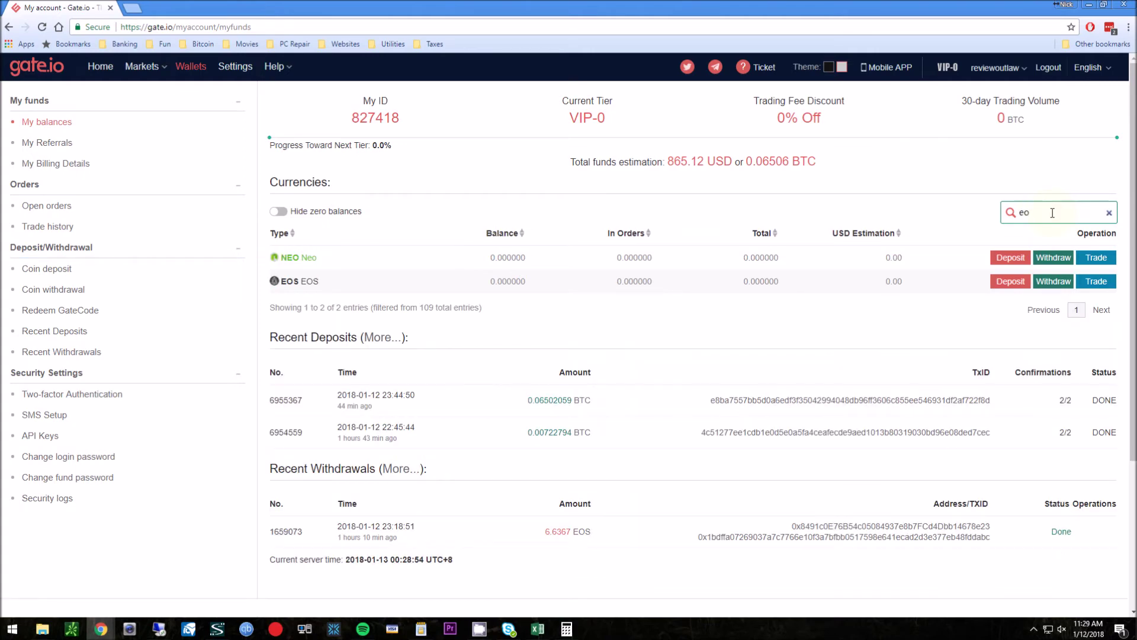
pyautogui.write('s')
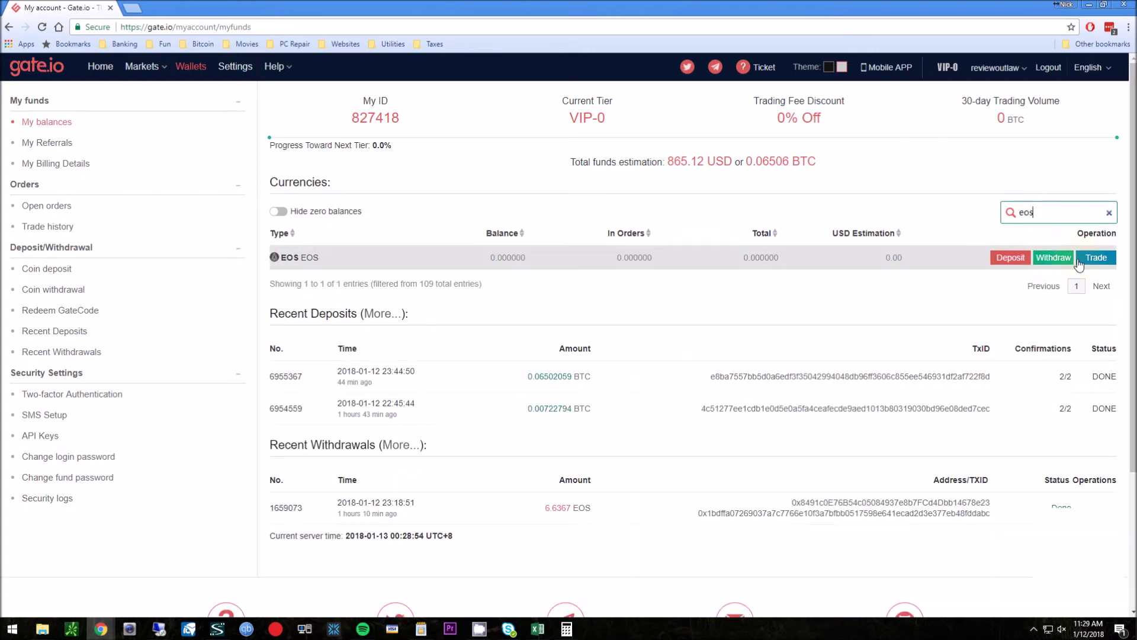
pyautogui.click(1097, 259)
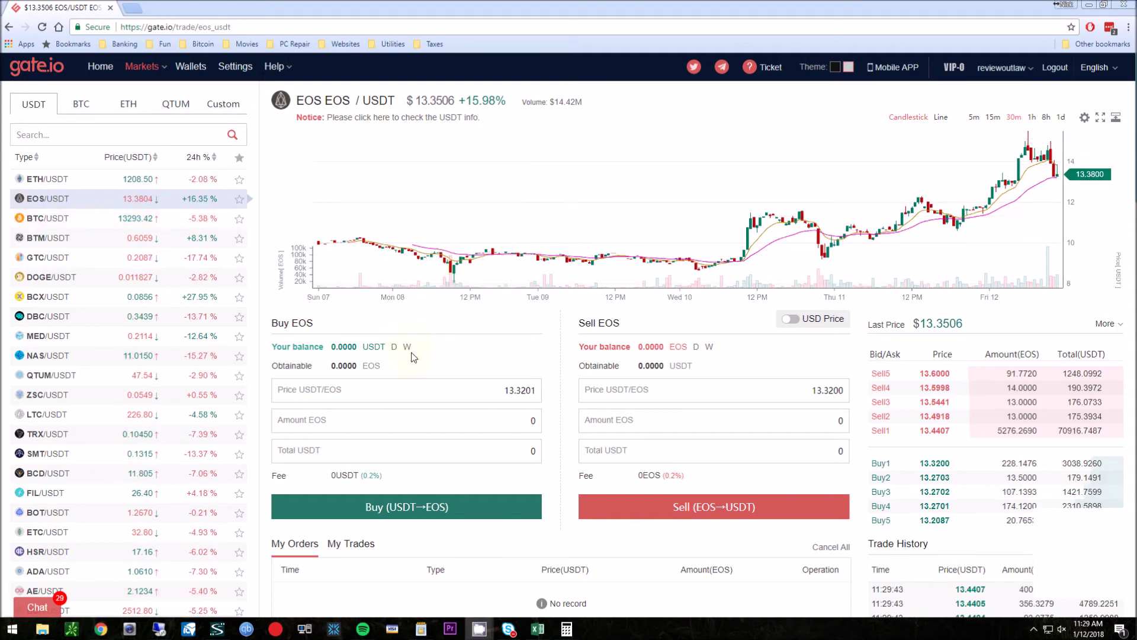
# Find and open the EOS/BTC market under the BTC markets
pyautogui.click(81, 105)
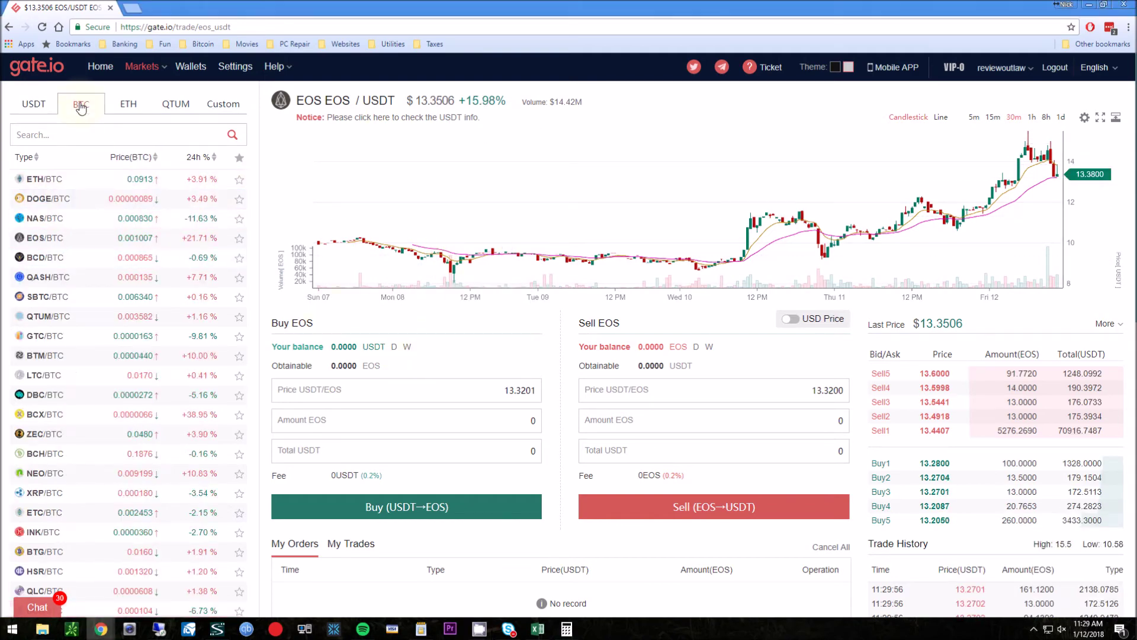
pyautogui.click(90, 133)
pyautogui.write('eos')
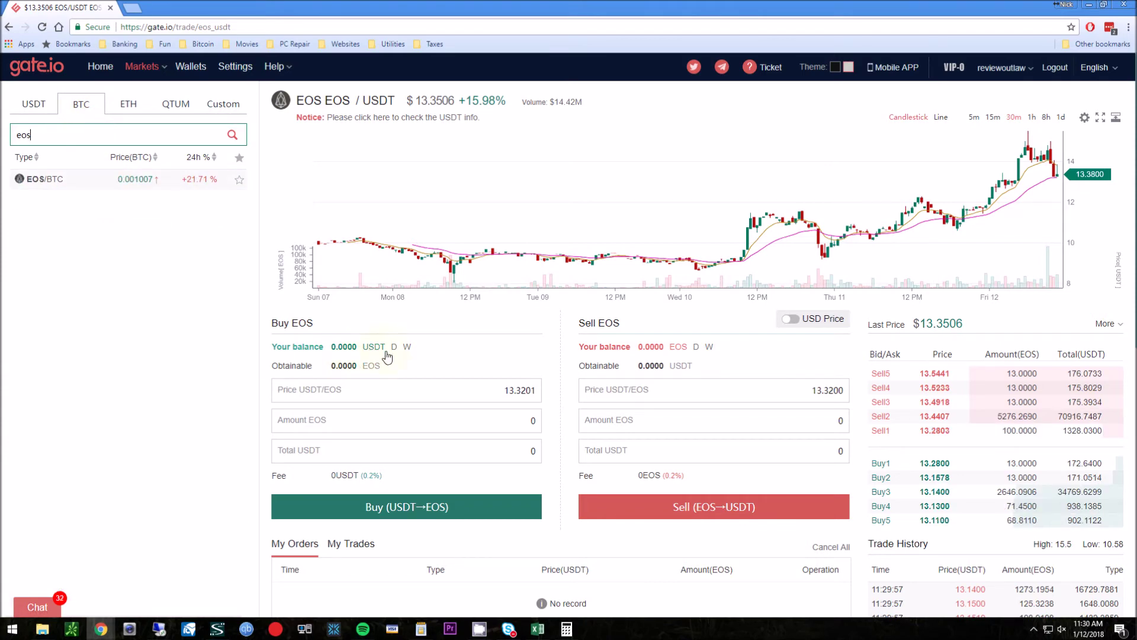
pyautogui.click(83, 180)
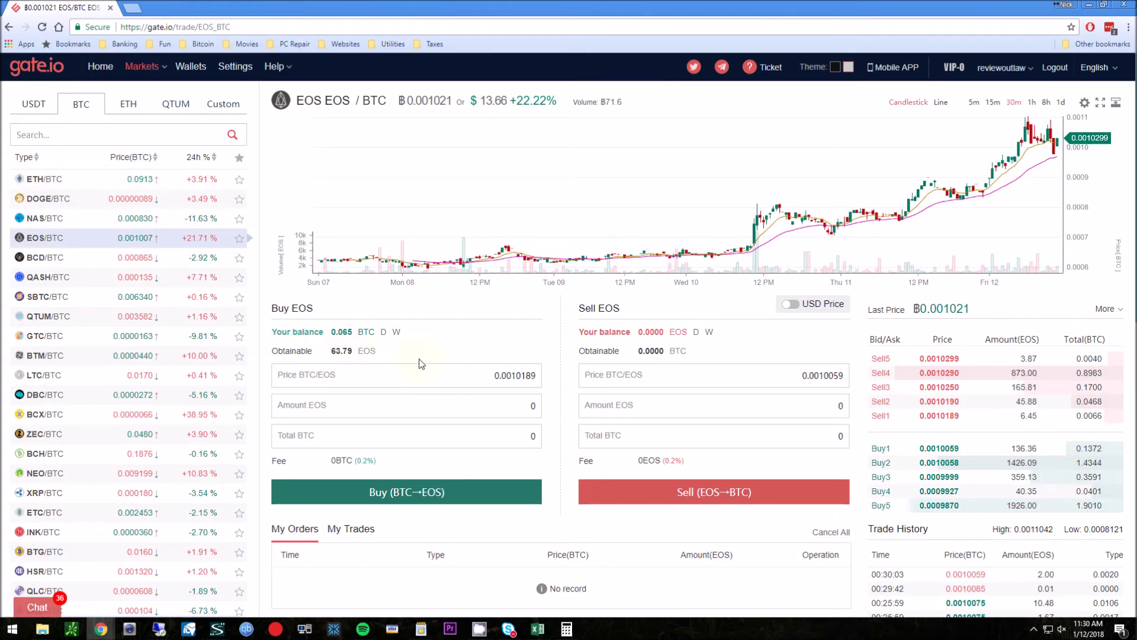
# Draft a buy of 63.79 EOS at 0.0010189 using the whole 0.0649 BTC balance
pyautogui.click(348, 335)
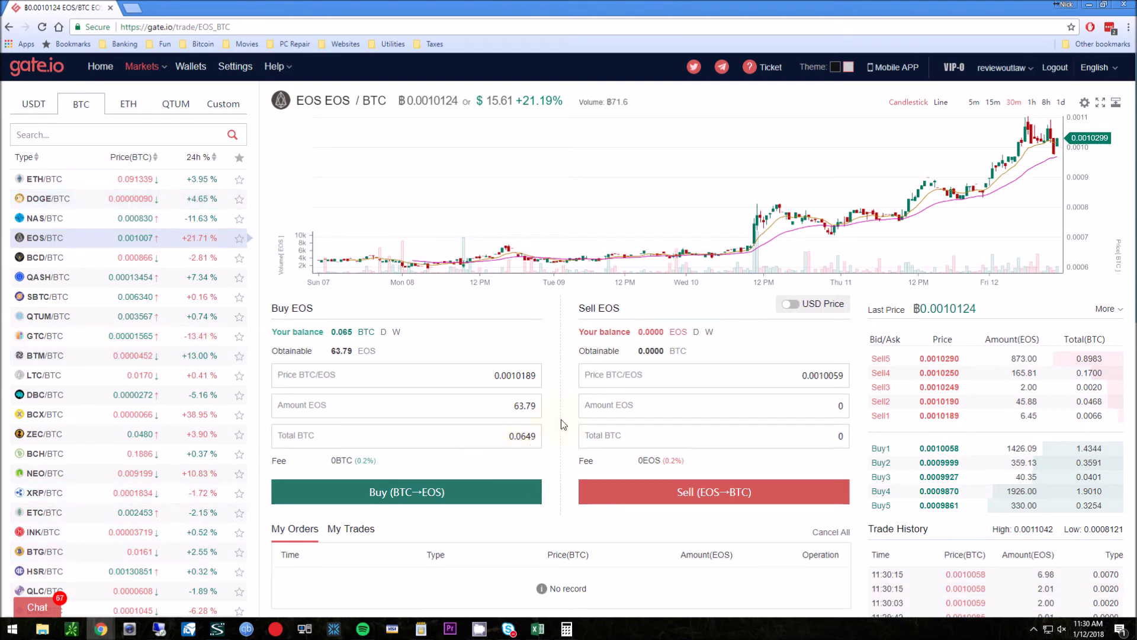
pyautogui.scroll(-1, 554, 414)
pyautogui.moveTo(541, 377); pyautogui.dragTo(532, 378)
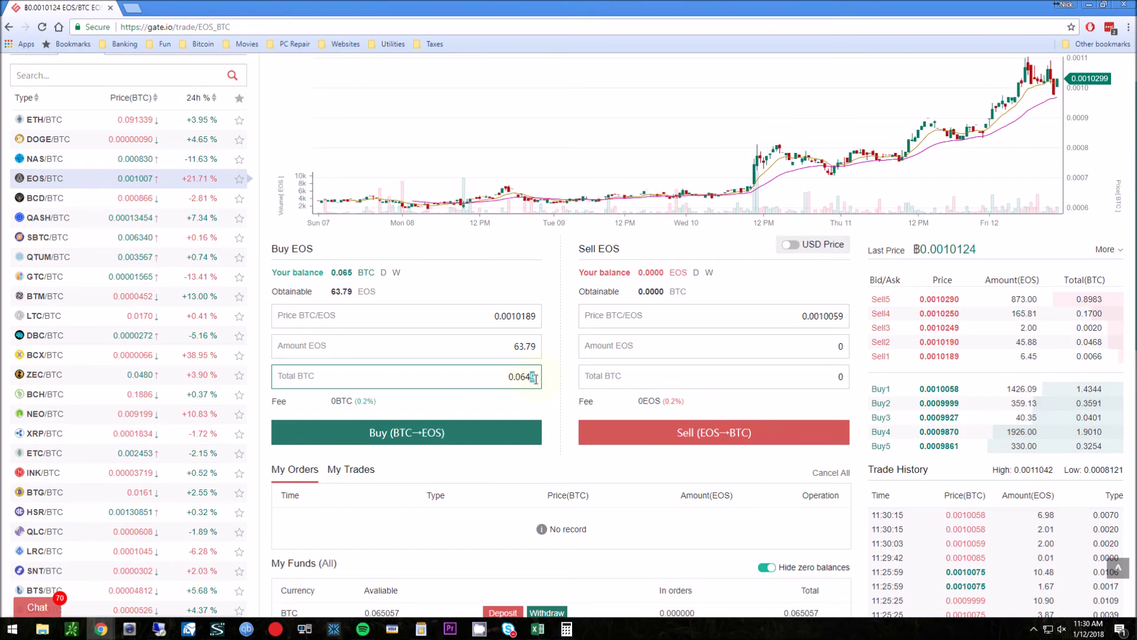
pyautogui.scroll(-3, 770, 308)
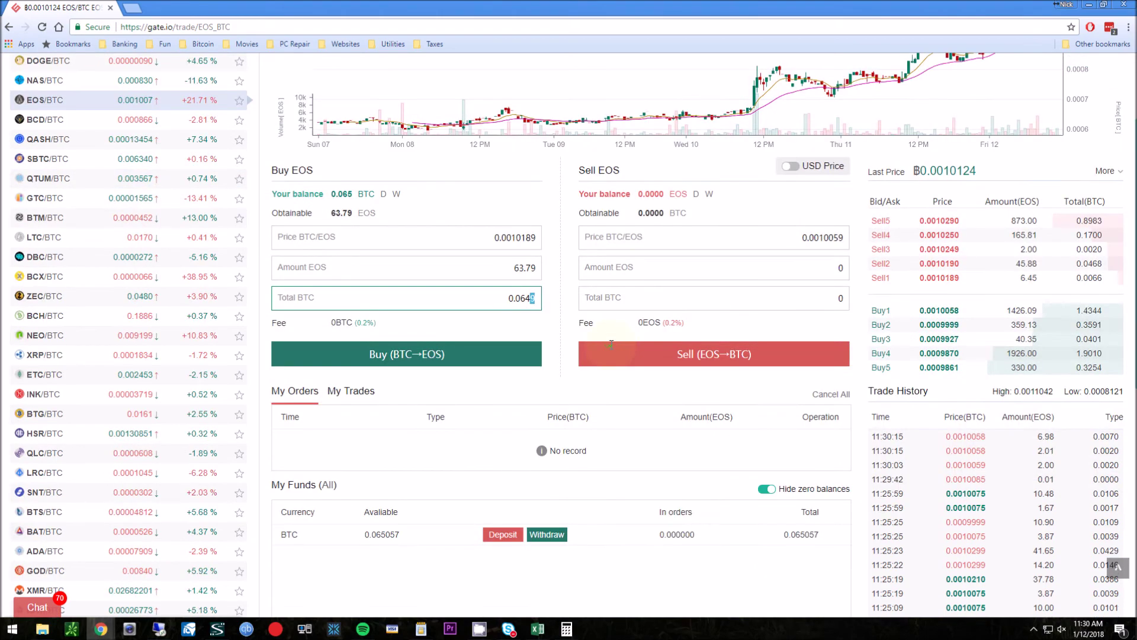
pyautogui.scroll(4, 941, 240)
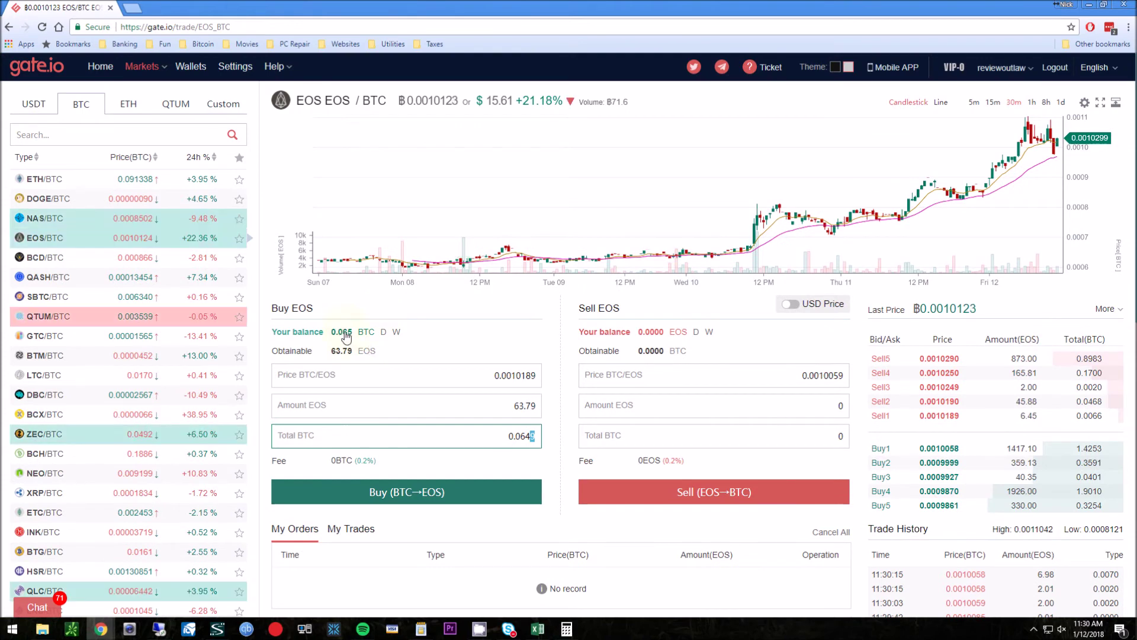
pyautogui.click(343, 333)
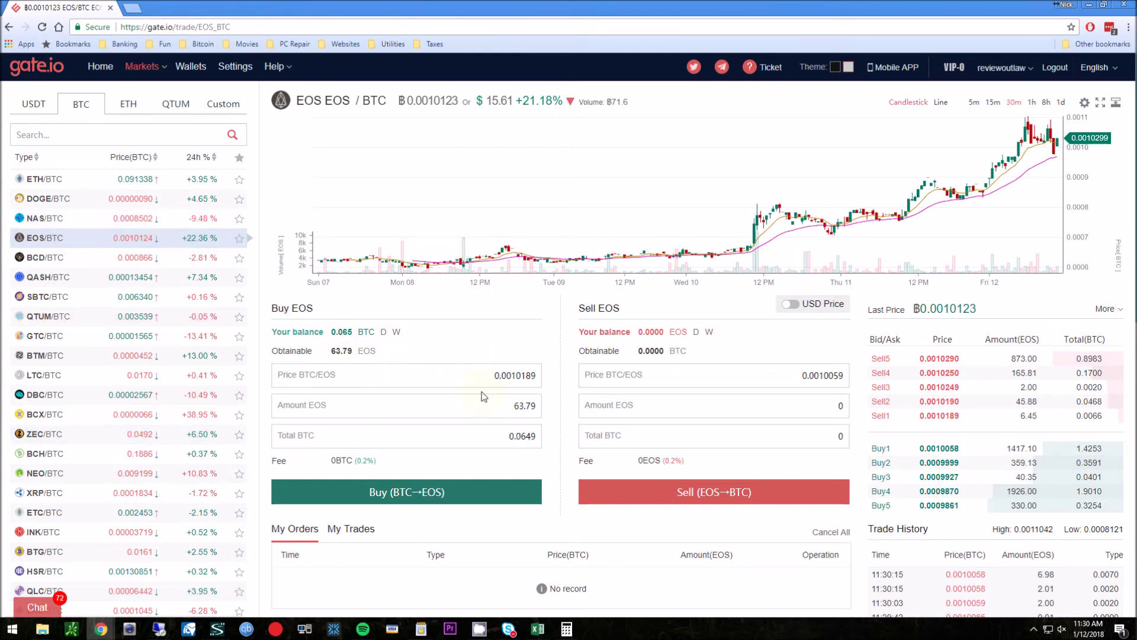
# Submit and confirm the EOS buy, leaving 63.662438 EOS and 0.000062 BTC
pyautogui.click(445, 496)
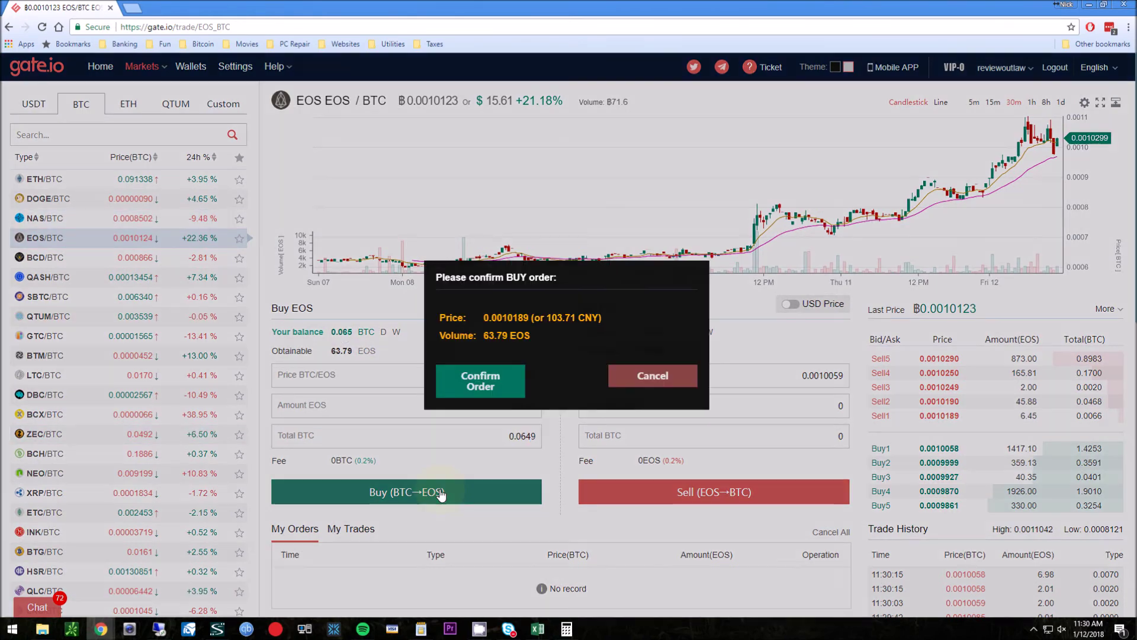
pyautogui.click(504, 384)
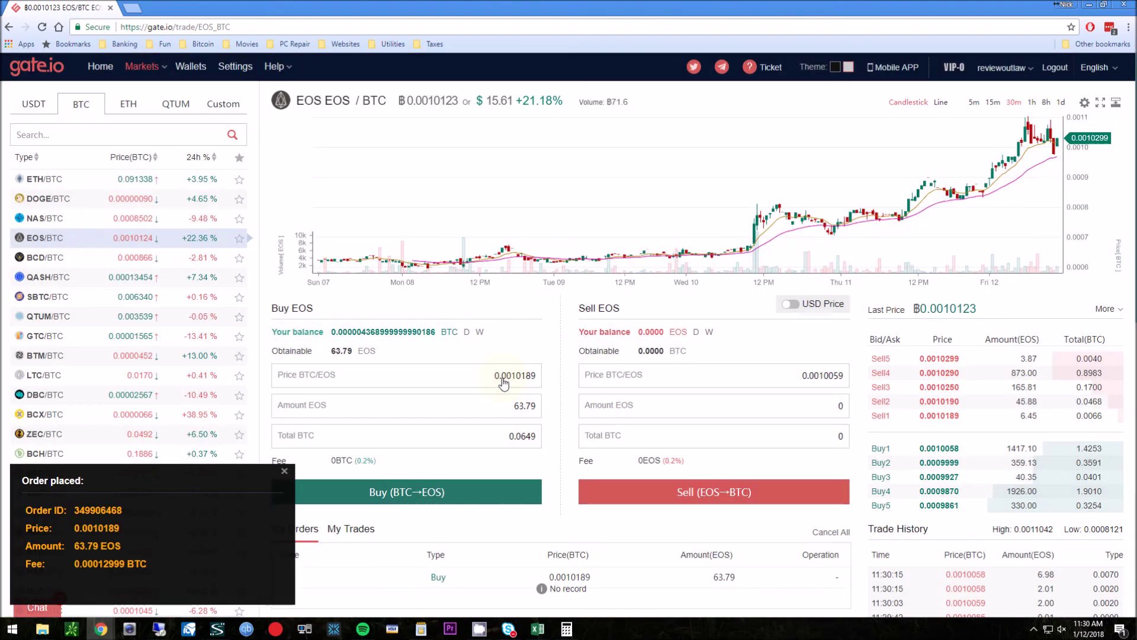
pyautogui.scroll(-4, 511, 375)
pyautogui.scroll(-3, 513, 372)
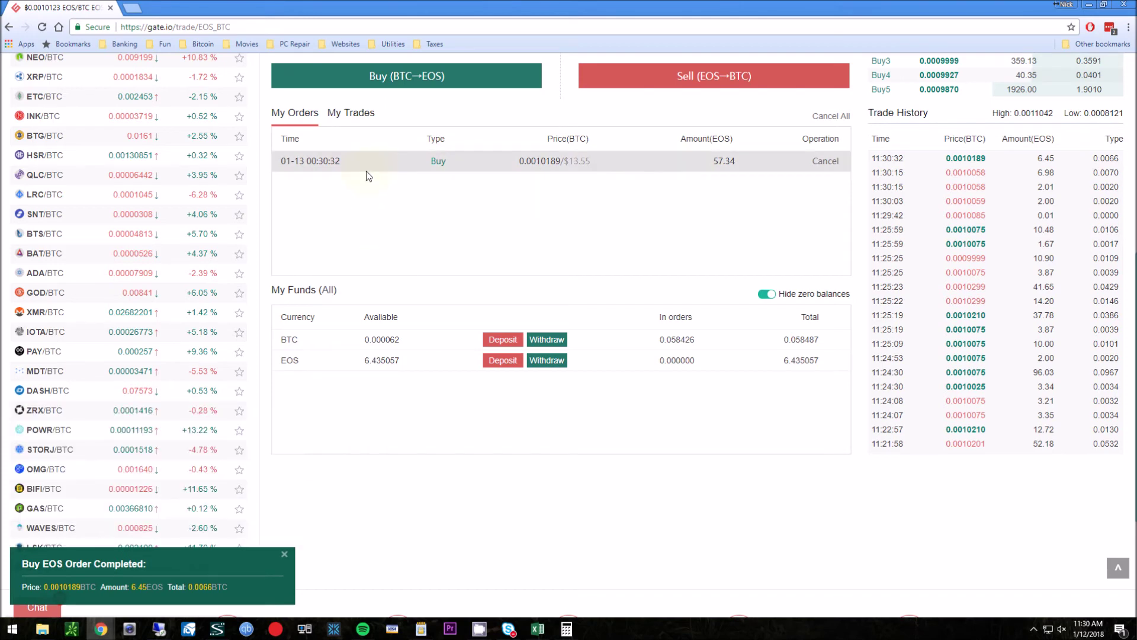
pyautogui.scroll(2, 399, 236)
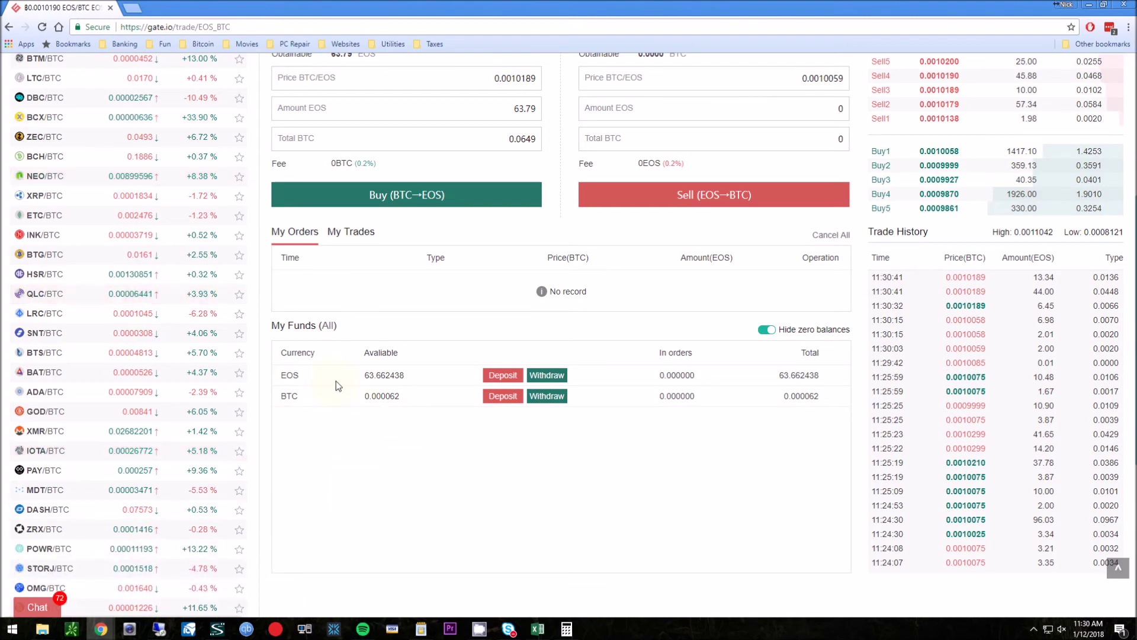
pyautogui.scroll(5, 389, 484)
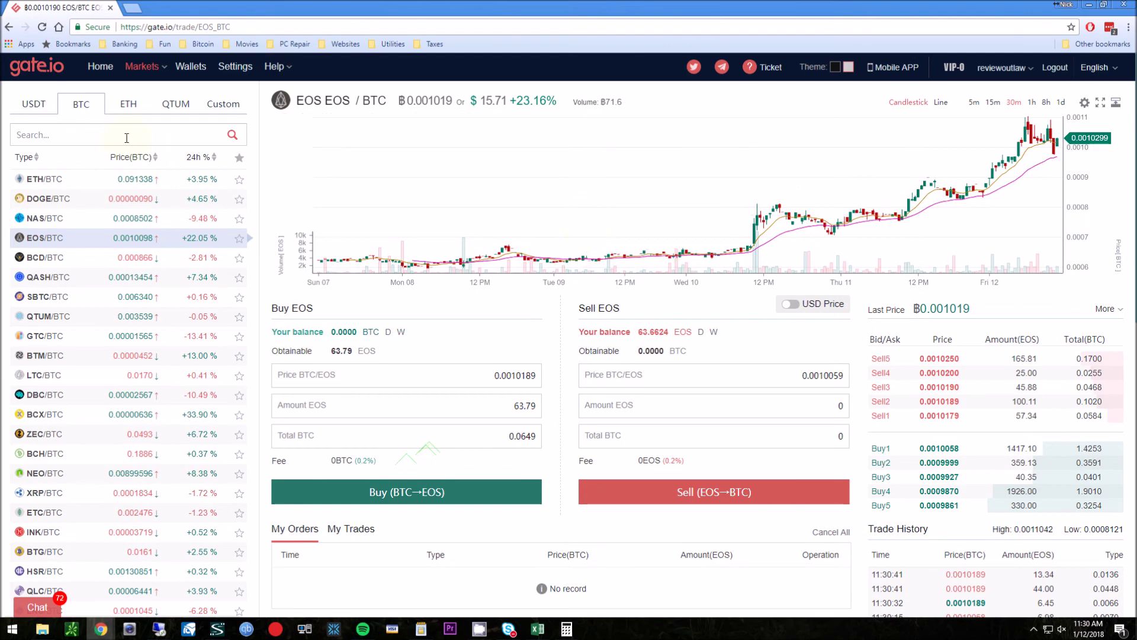
# Start an EOS withdrawal and enter the full 63.6624 EOS balance as the amount
pyautogui.click(192, 69)
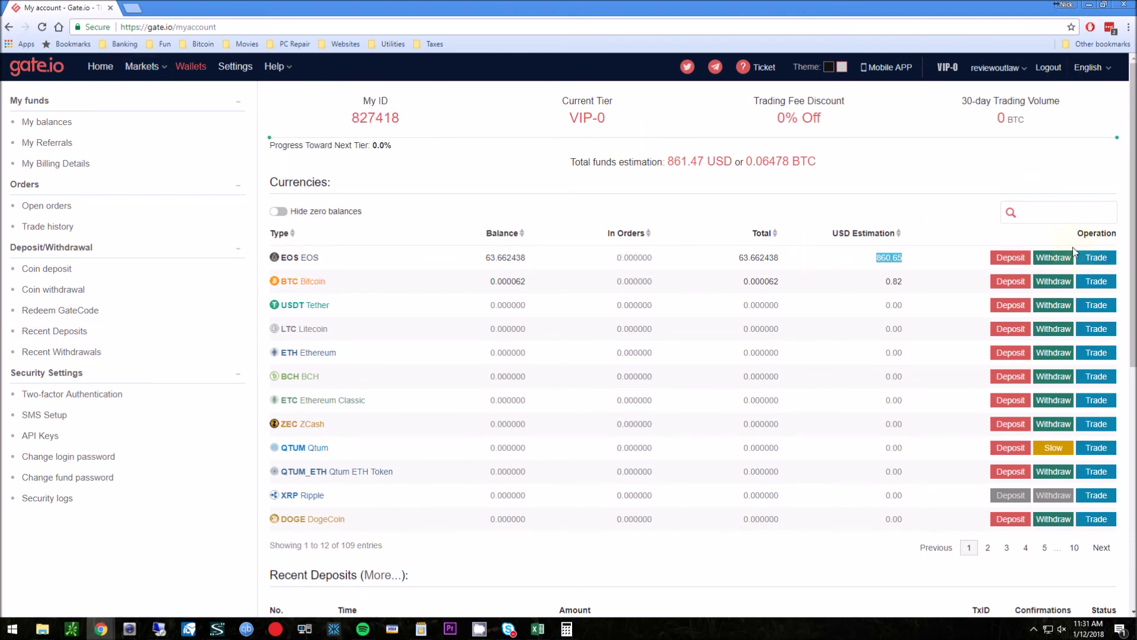
pyautogui.click(1057, 257)
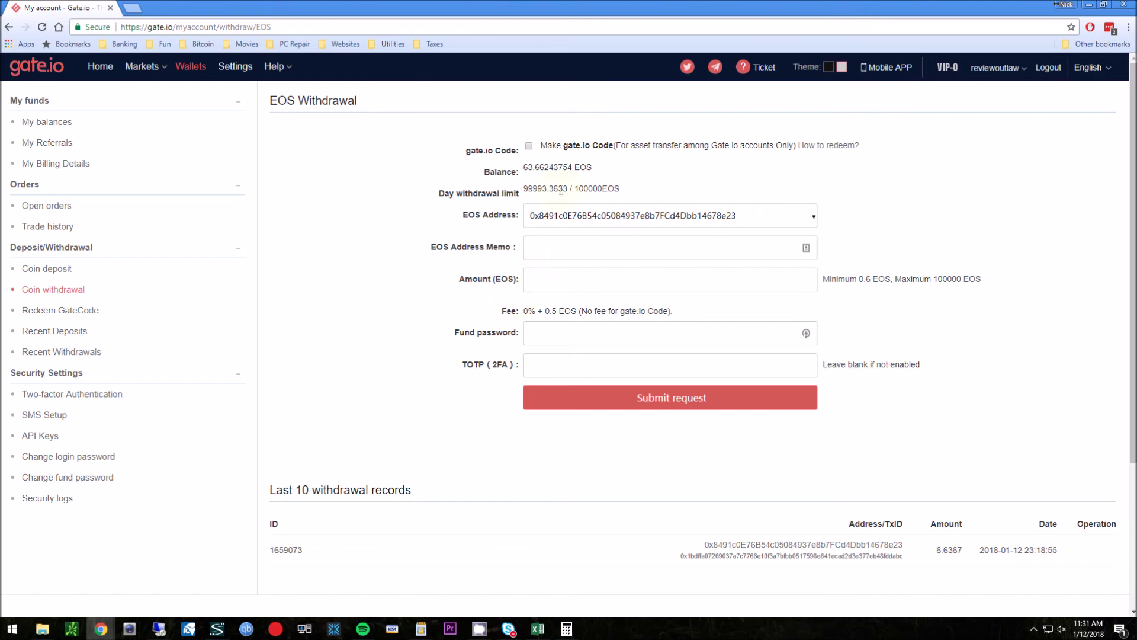
pyautogui.moveTo(572, 170); pyautogui.dragTo(543, 171)
pyautogui.click(564, 279)
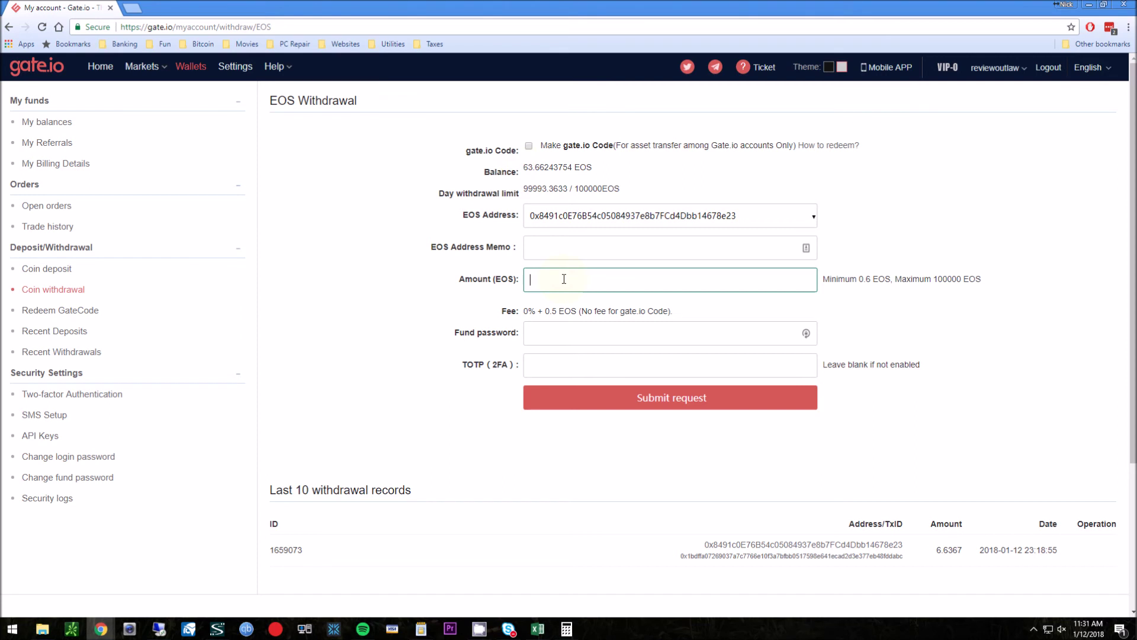
pyautogui.write('63.6624')
# Show the Exodus EOS receiving address to check it against the withdrawal form
pyautogui.hotkey('alt', 'Tab')
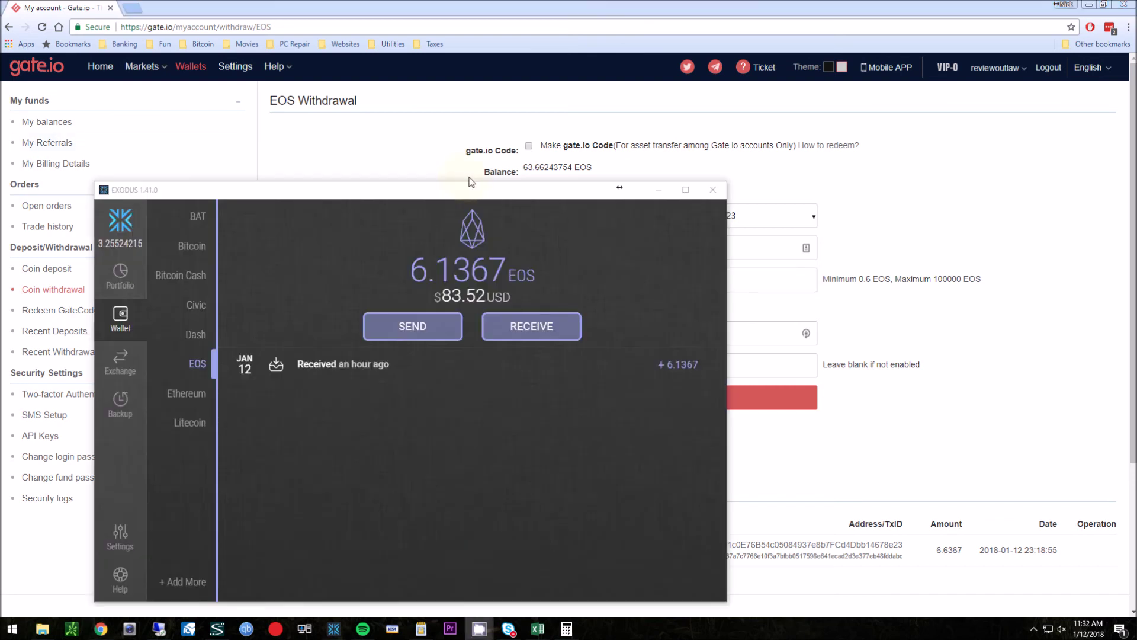
pyautogui.click(545, 336)
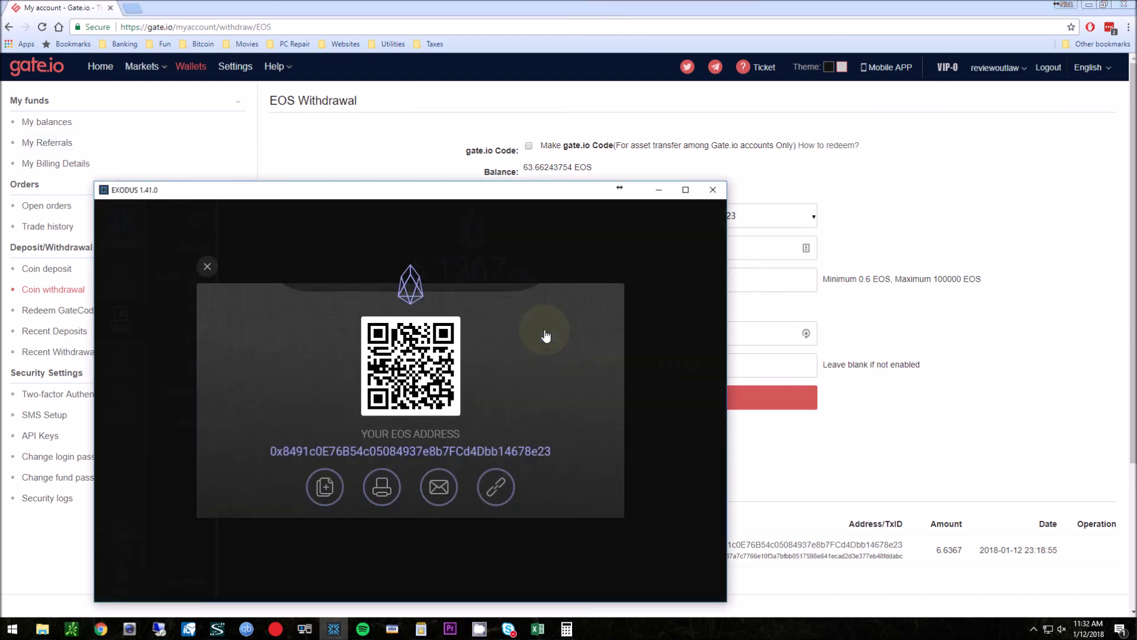
pyautogui.doubleClick(328, 455)
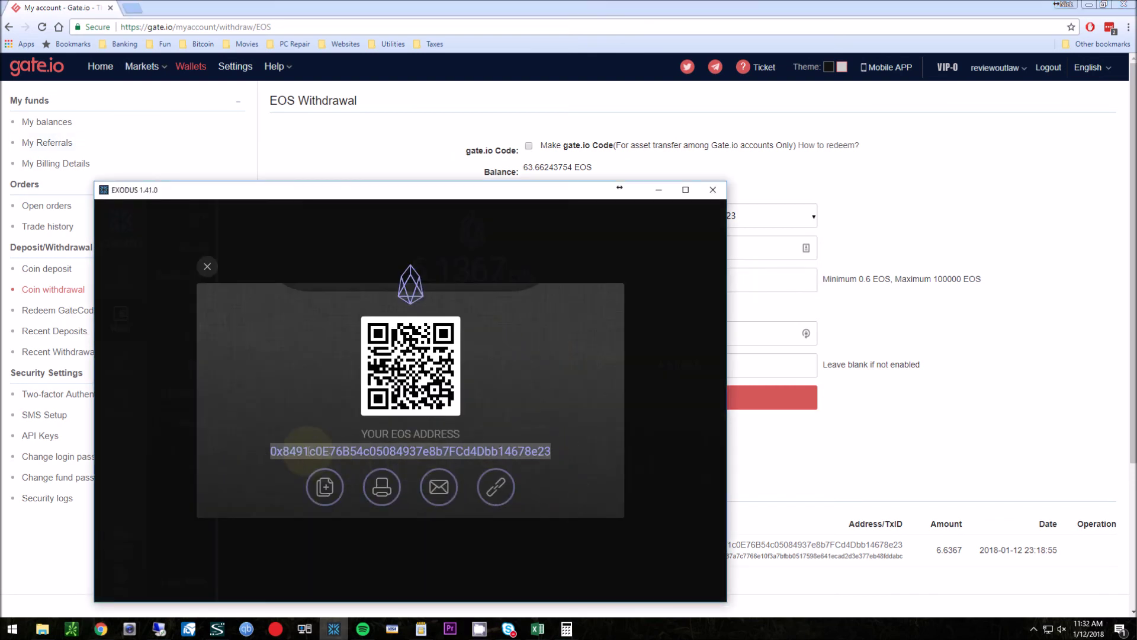
pyautogui.moveTo(519, 185); pyautogui.dragTo(426, 217)
pyautogui.hotkey('alt', 'Tab')
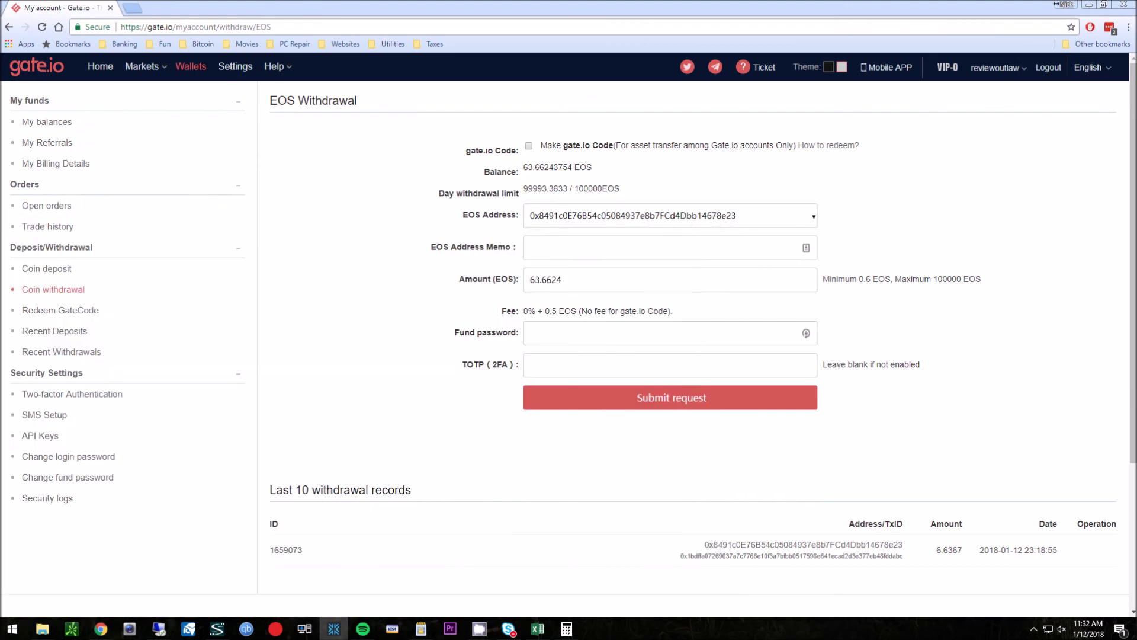